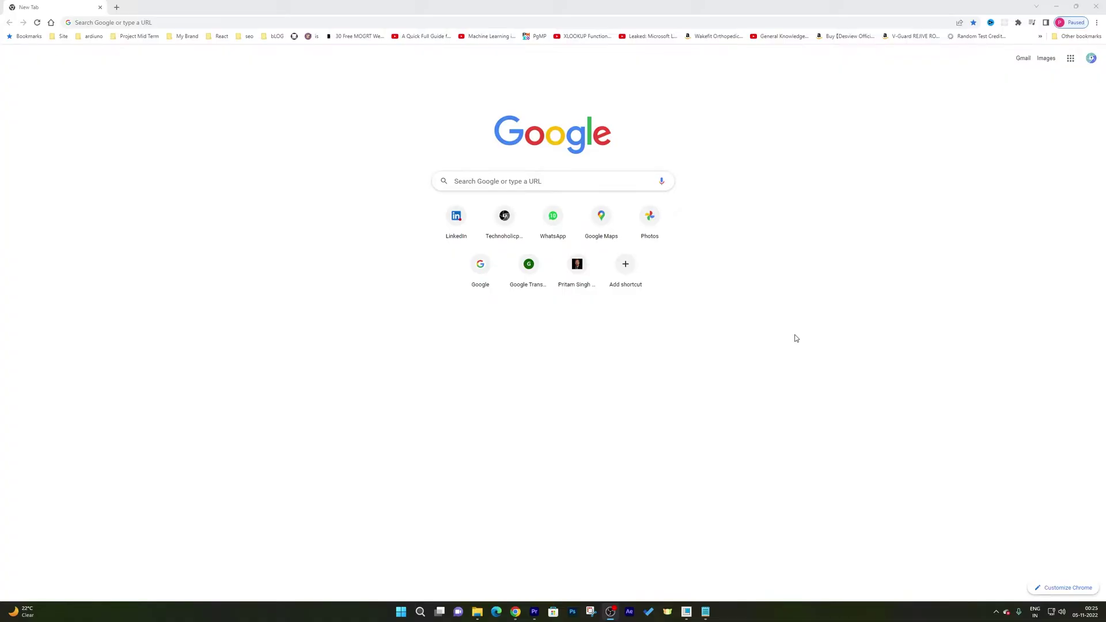
Search Google for "office customization tool" and open the Office Customization Tool - Office 365 result.
click(466, 179)
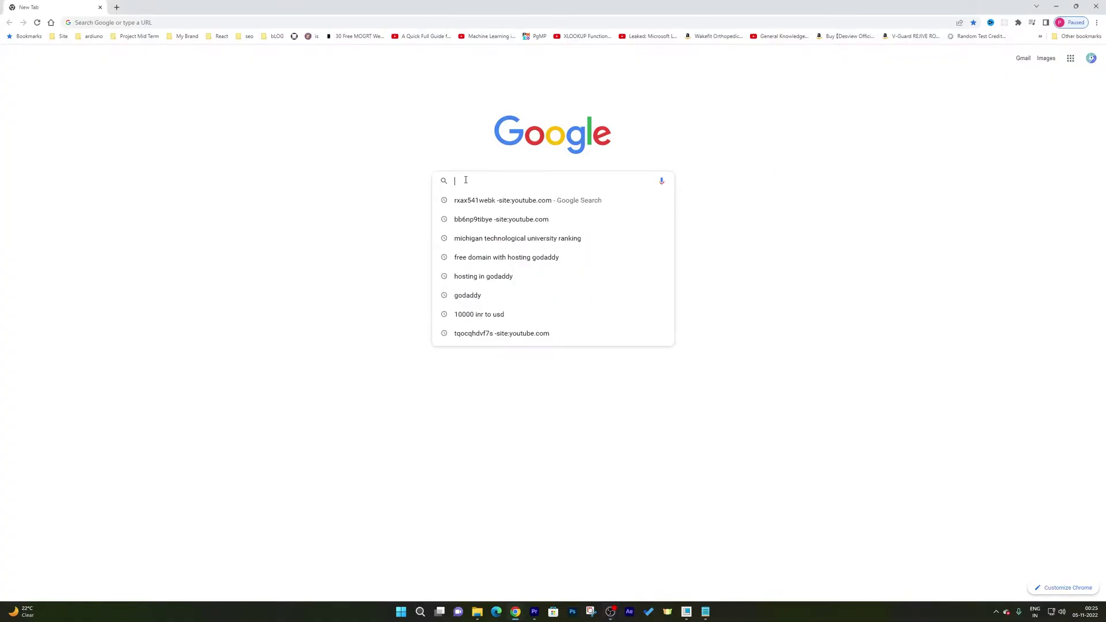
text(office custim)
key(Down)
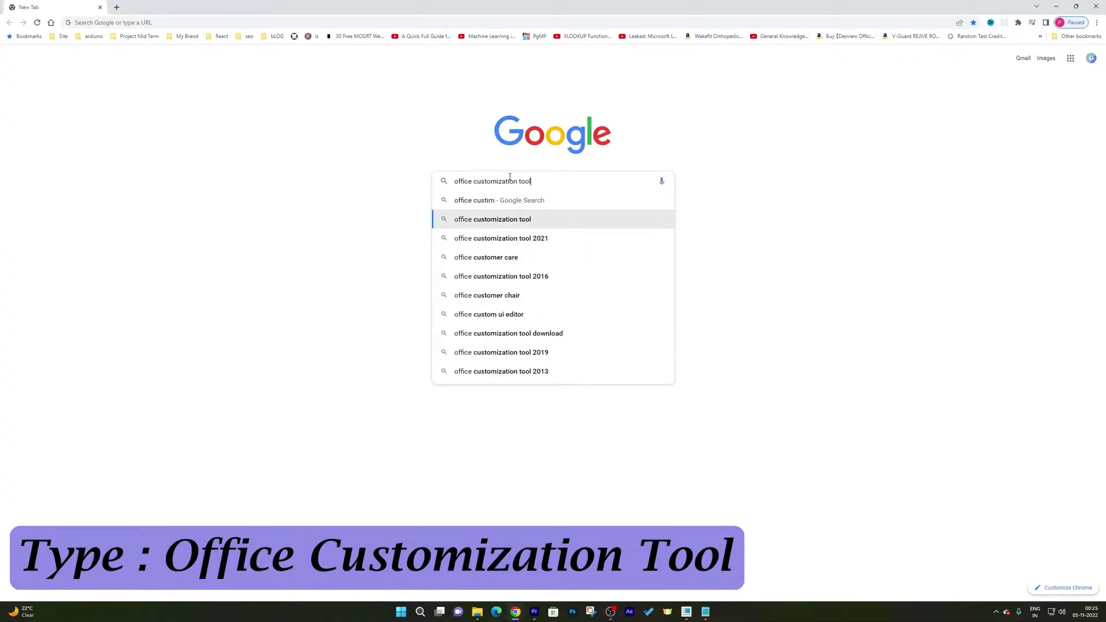
key(Return)
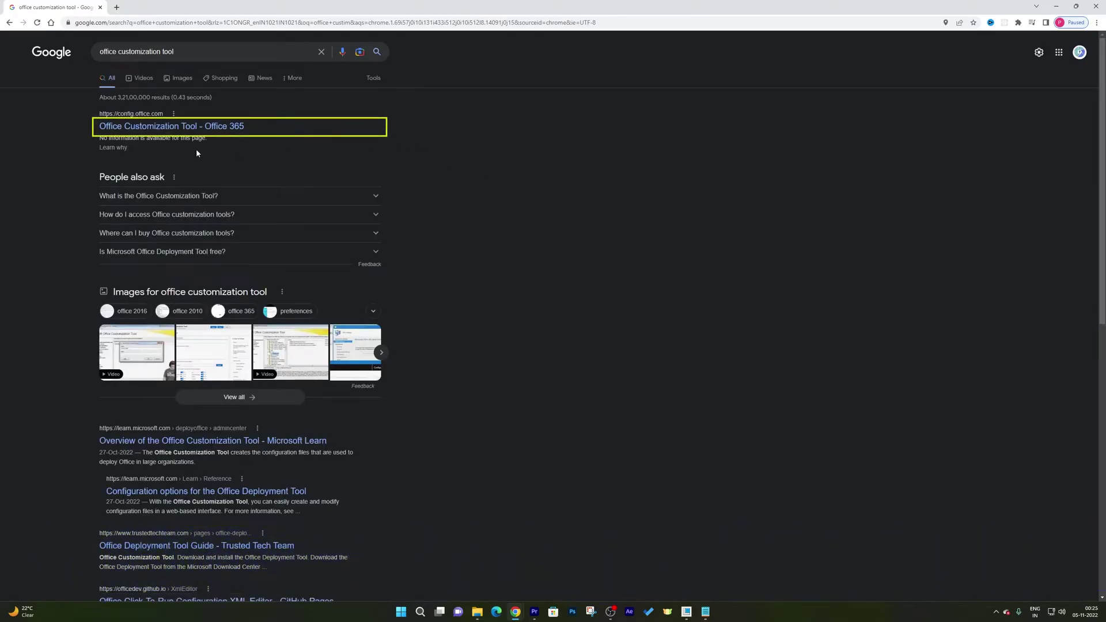
click(183, 127)
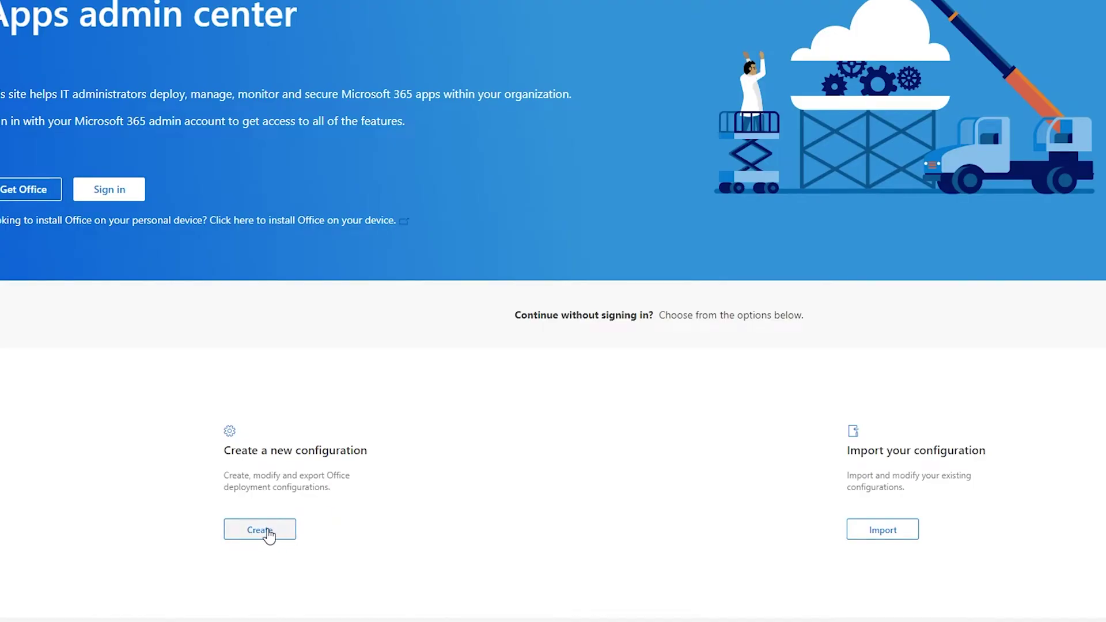
Create a new Office deployment configuration without signing in, with 64-bit as the architecture.
click(266, 531)
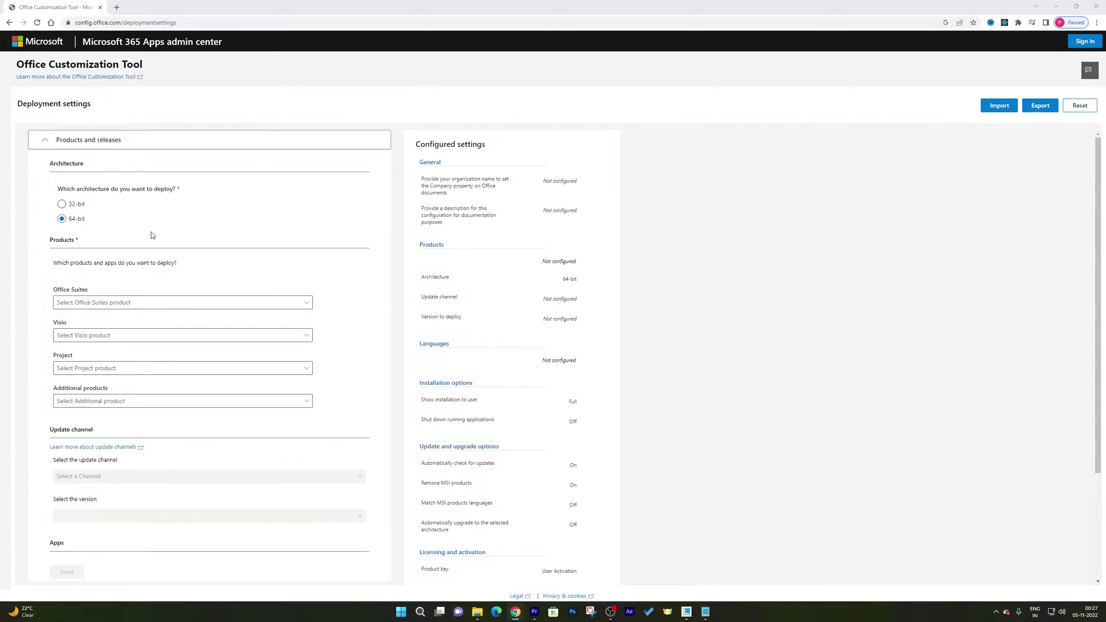
click(62, 204)
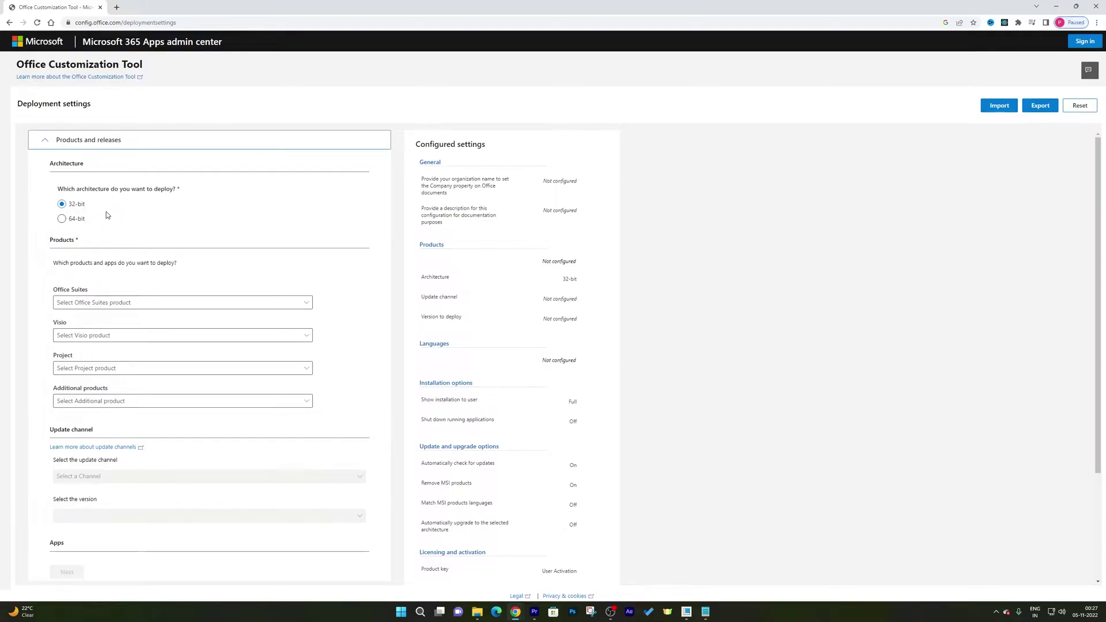
click(63, 220)
Choose Microsoft 365 Apps for enterprise as the Office suite to deploy.
scroll(124, 282, down, 1)
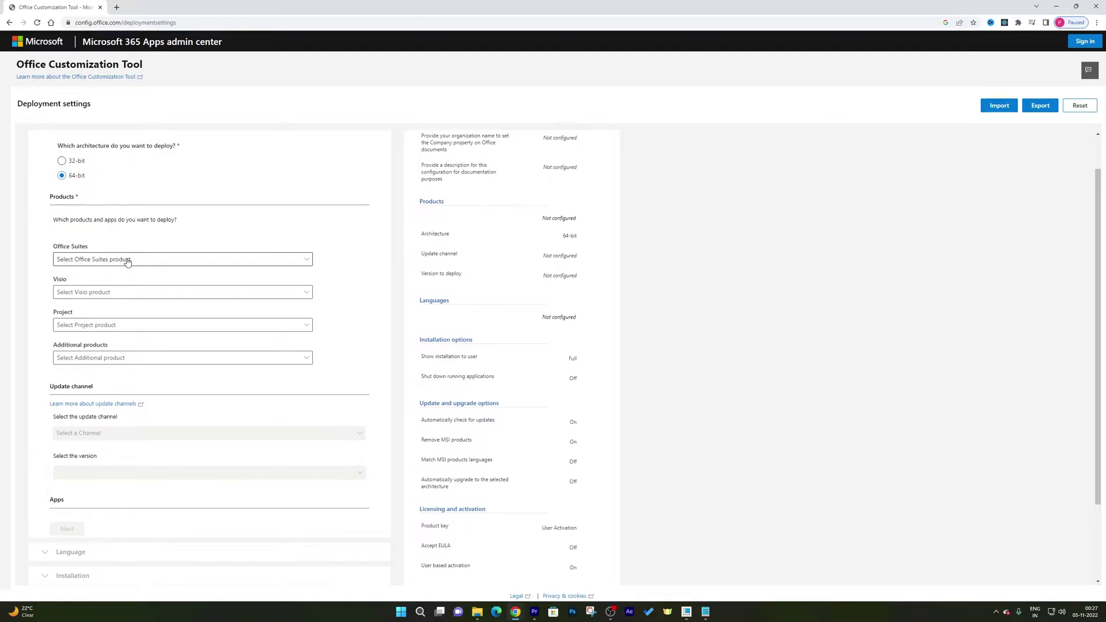
click(128, 260)
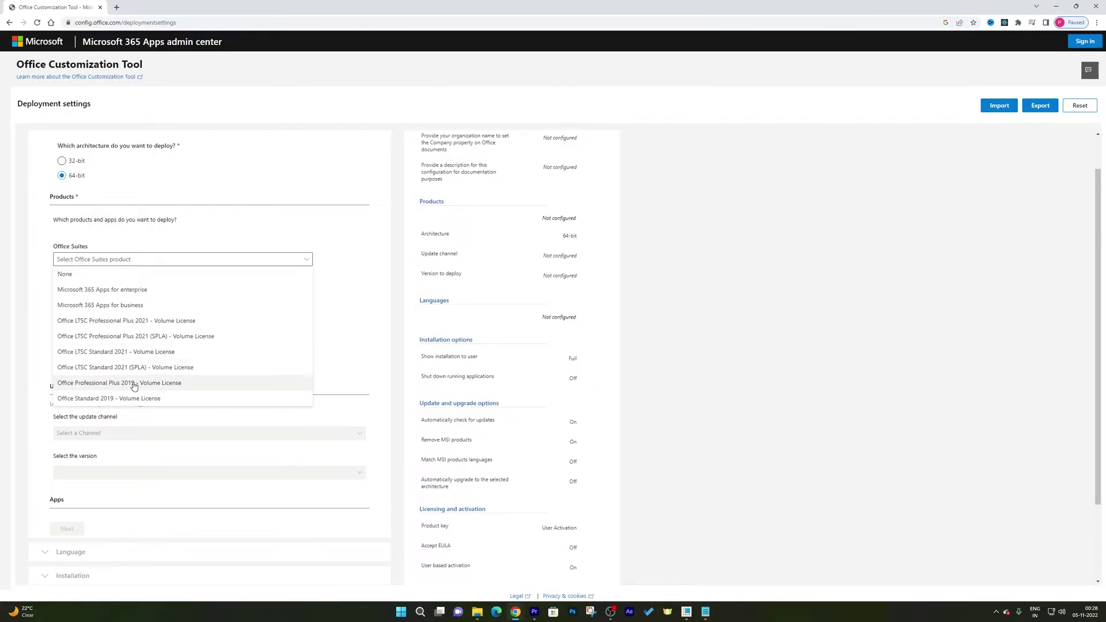
click(126, 289)
click(125, 264)
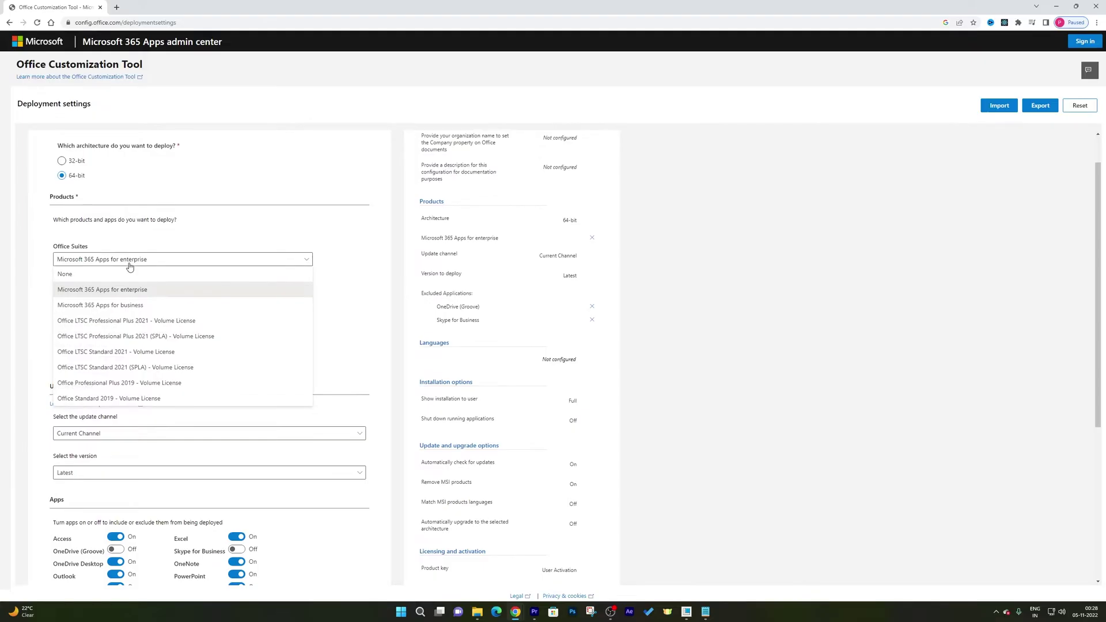
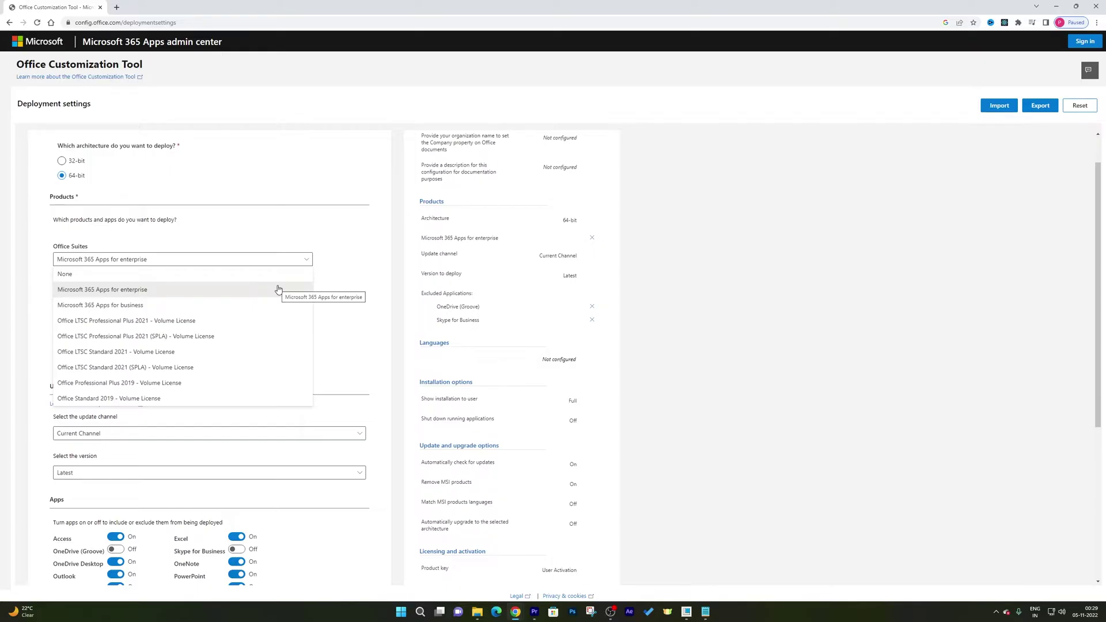
click(278, 289)
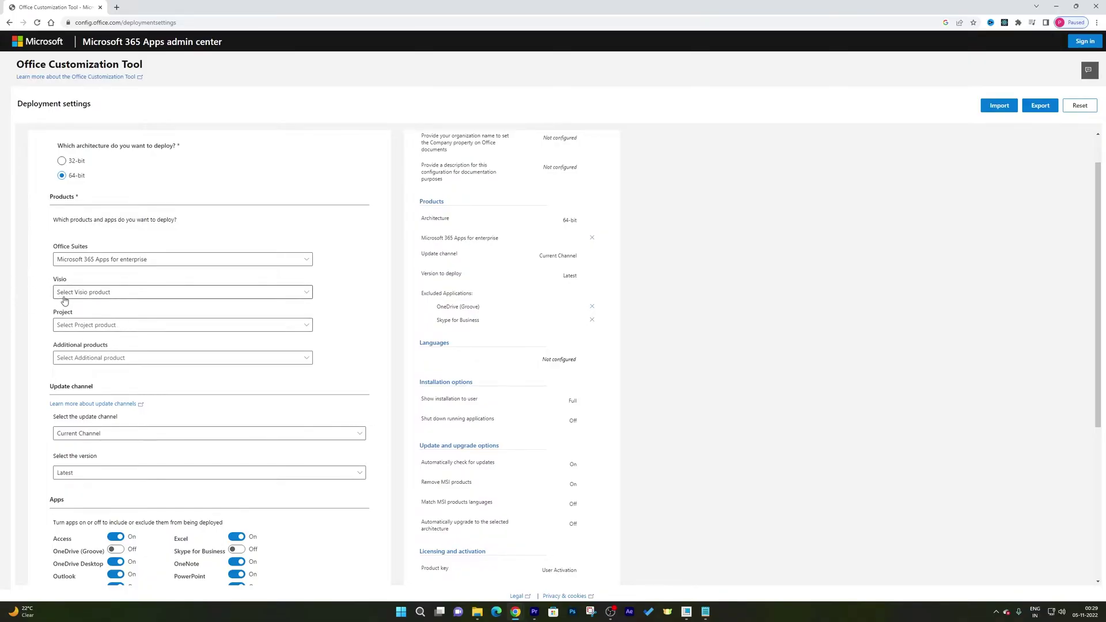
Look through the available Visio and Project products without adding either to the deployment.
click(106, 296)
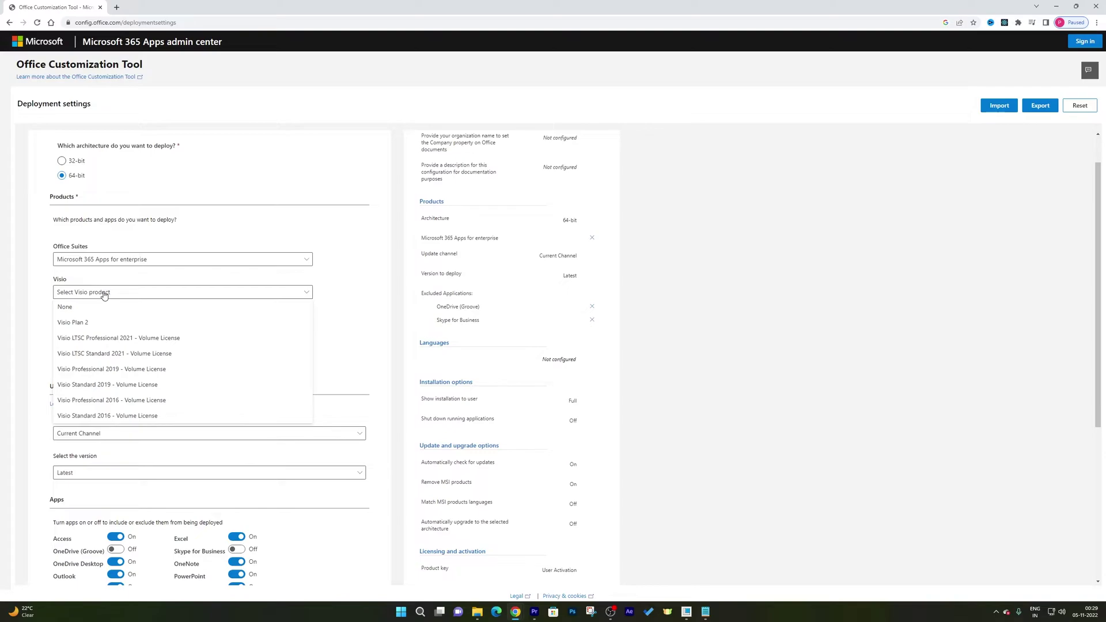
click(181, 308)
key(Tab)
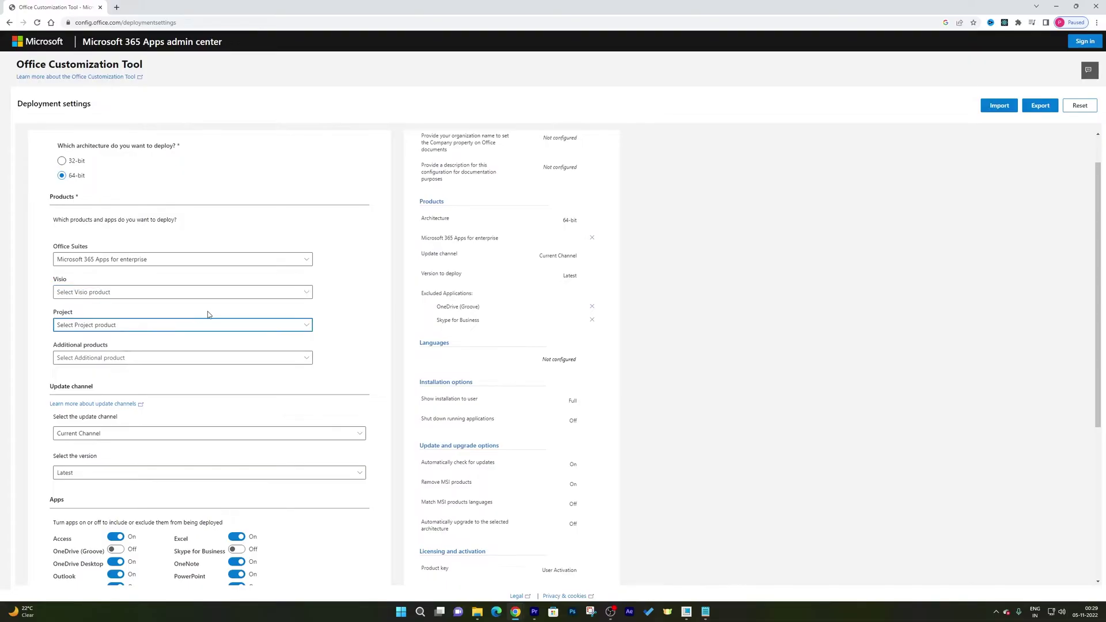
click(166, 325)
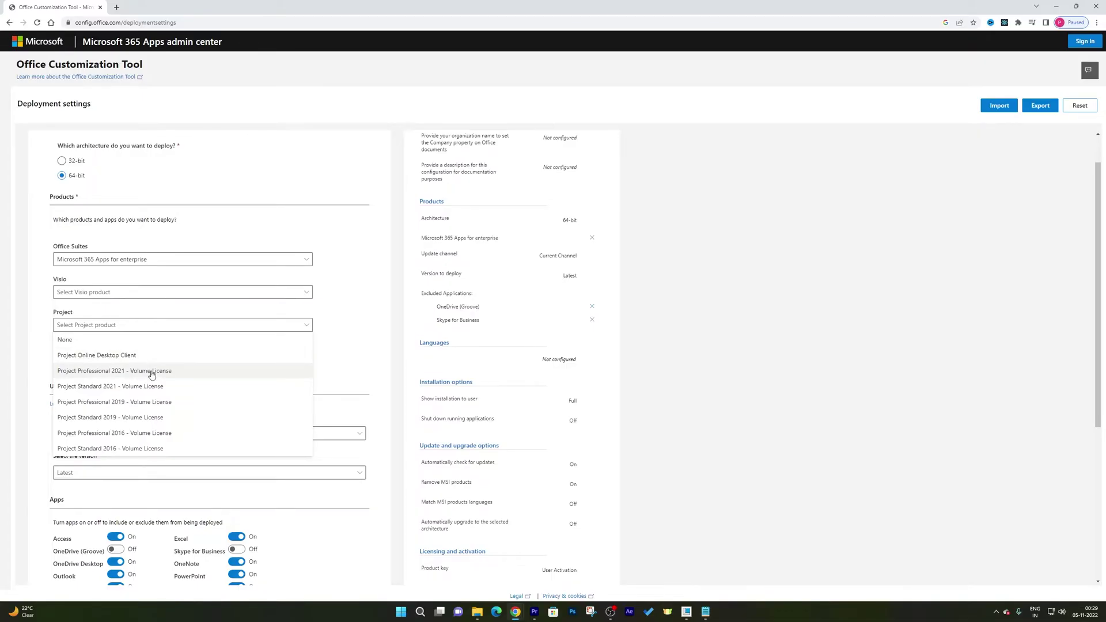
click(153, 329)
click(144, 327)
click(138, 329)
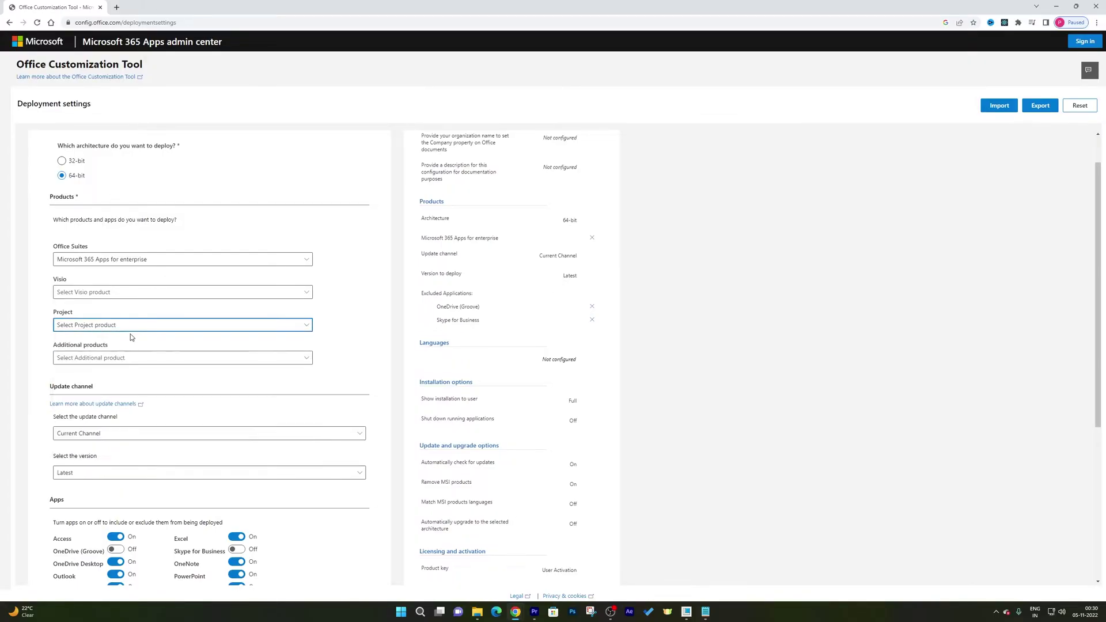
click(172, 293)
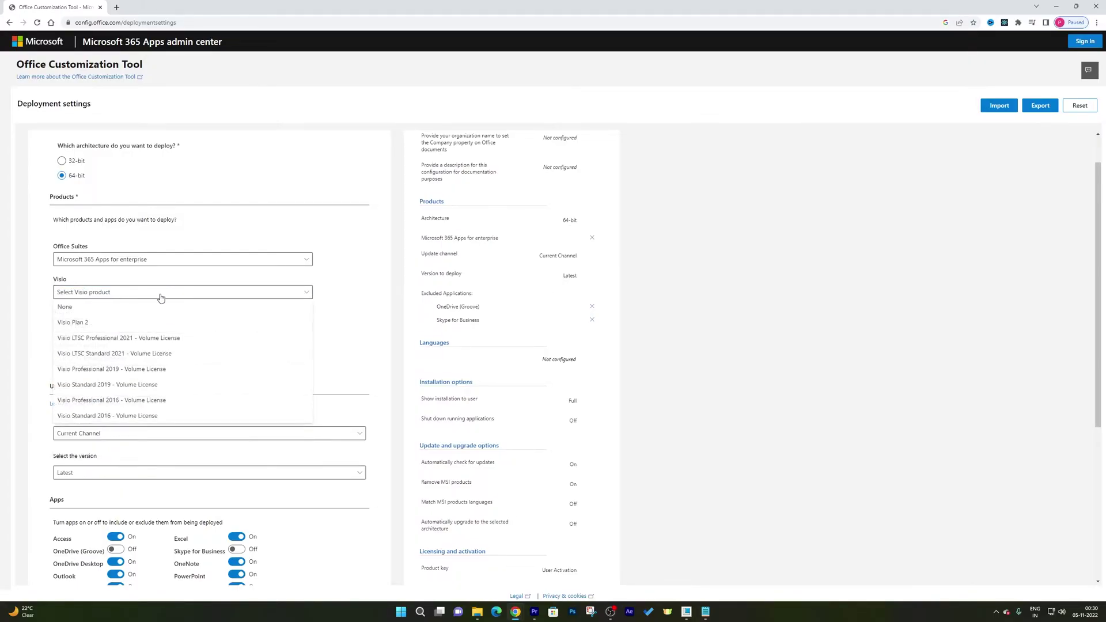
click(144, 309)
click(334, 324)
Check which additional products are offered without adding any of them.
scroll(335, 325, down, 1)
click(190, 315)
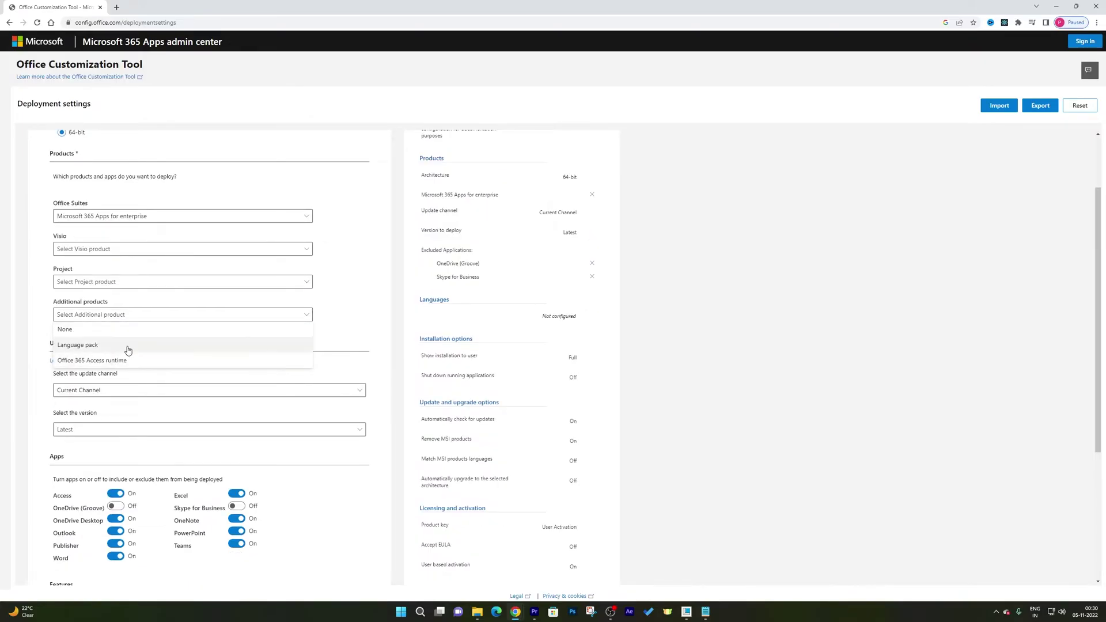
click(336, 318)
Review the update channel and version choices, keeping Current Channel and Latest.
scroll(336, 318, down, 1)
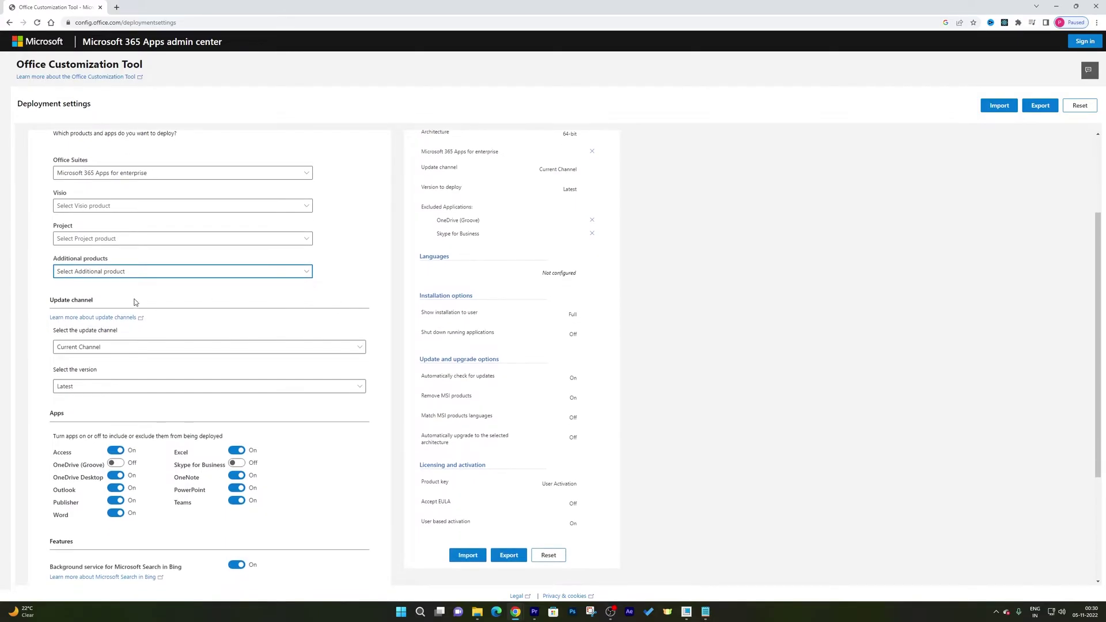
scroll(323, 270, down, 2)
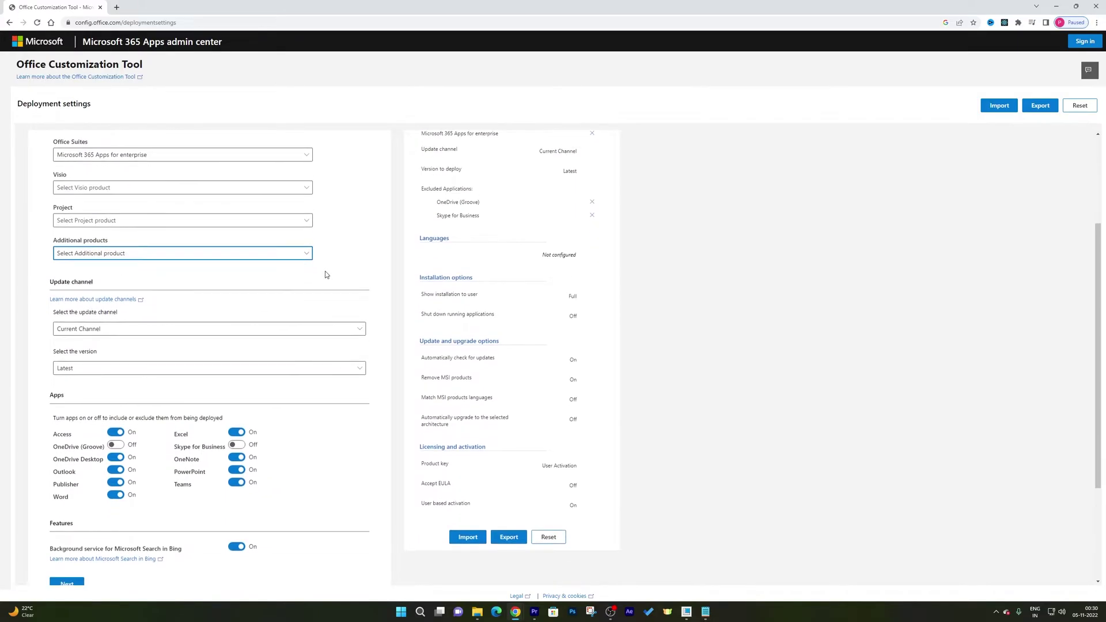
click(116, 262)
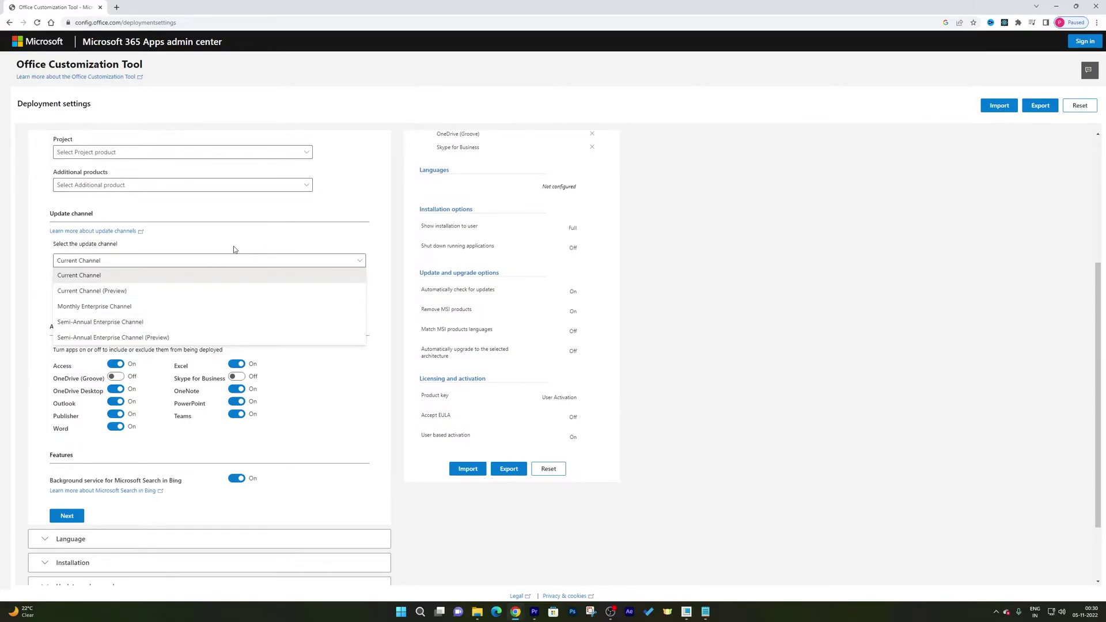
click(102, 270)
click(118, 304)
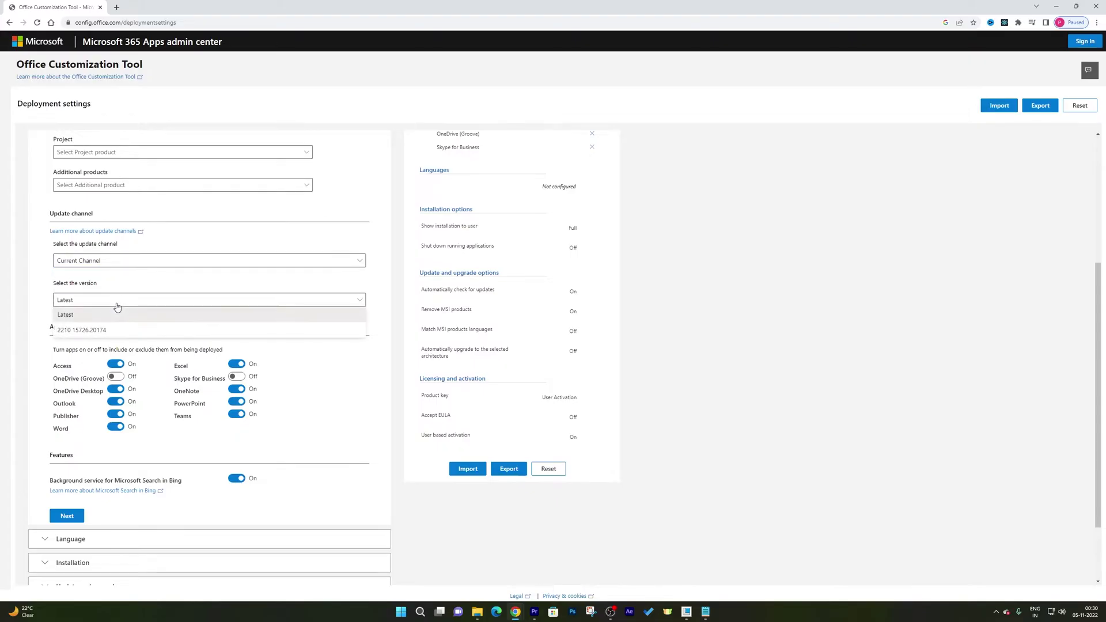
click(39, 310)
Exclude Access and Publisher from the deployed apps and complete the products and releases section.
scroll(58, 326, down, 1)
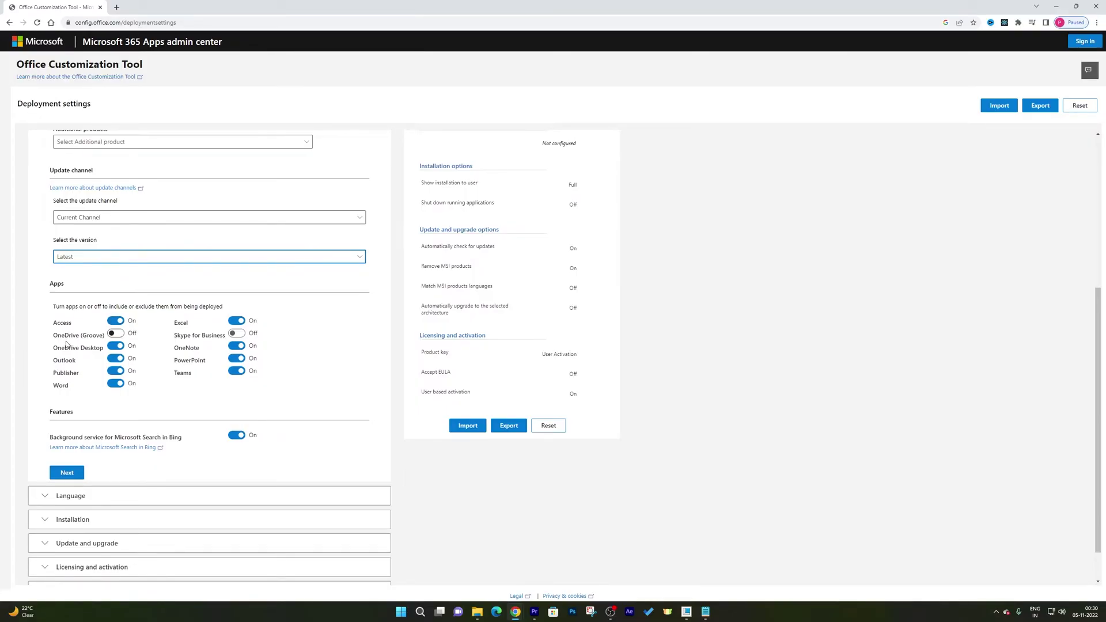
click(116, 320)
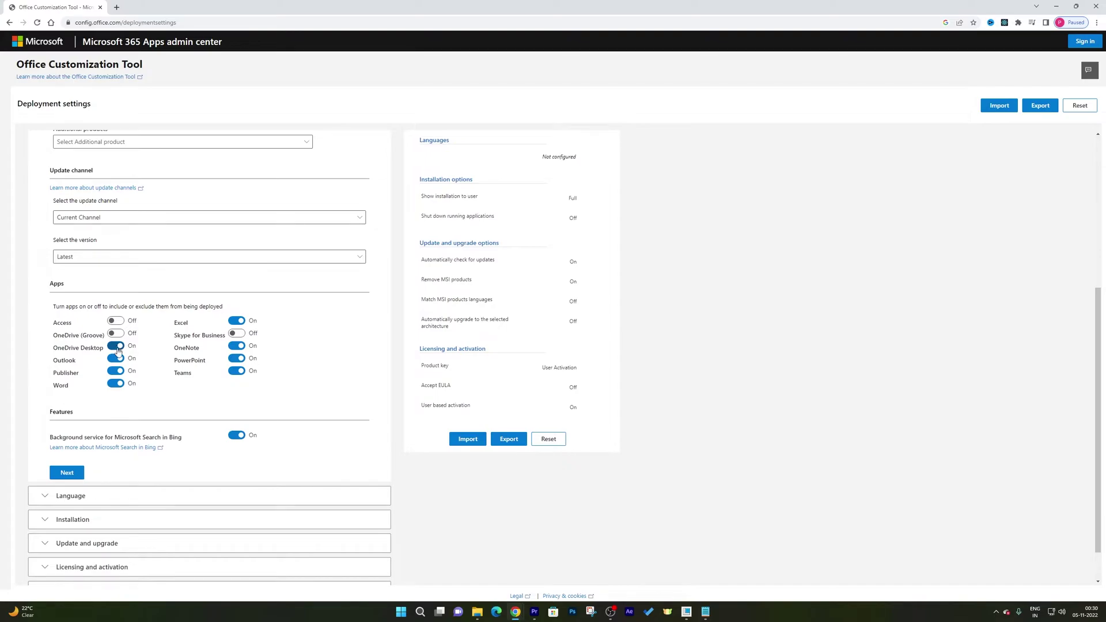
click(116, 371)
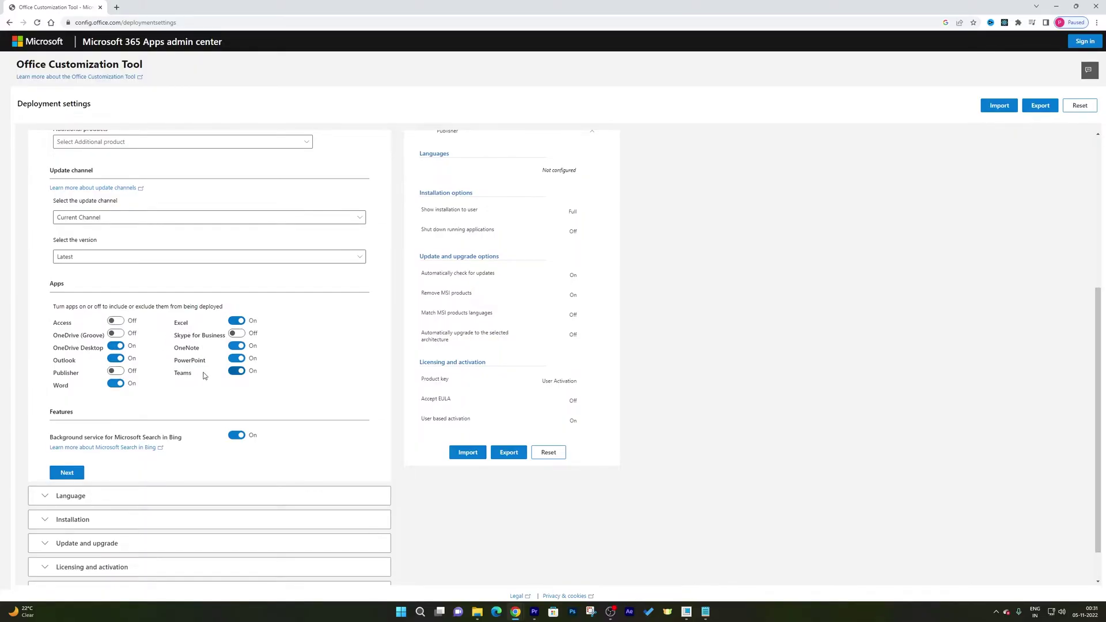
scroll(203, 376, down, 1)
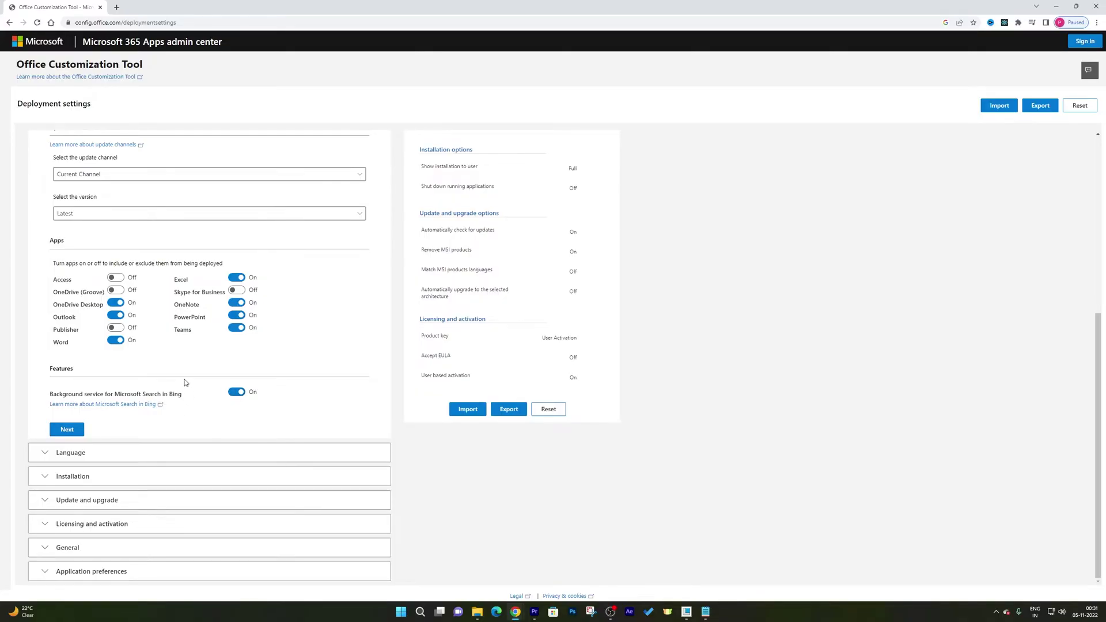
click(64, 432)
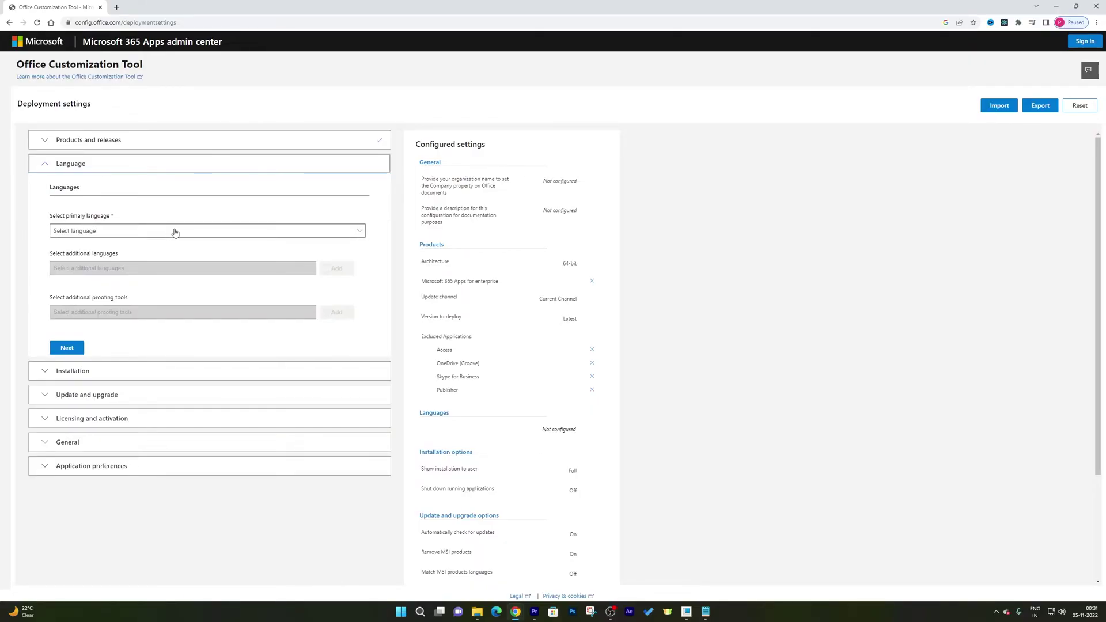
Set English (United States) as the primary language and add Hindi (India) as an additional language.
click(349, 232)
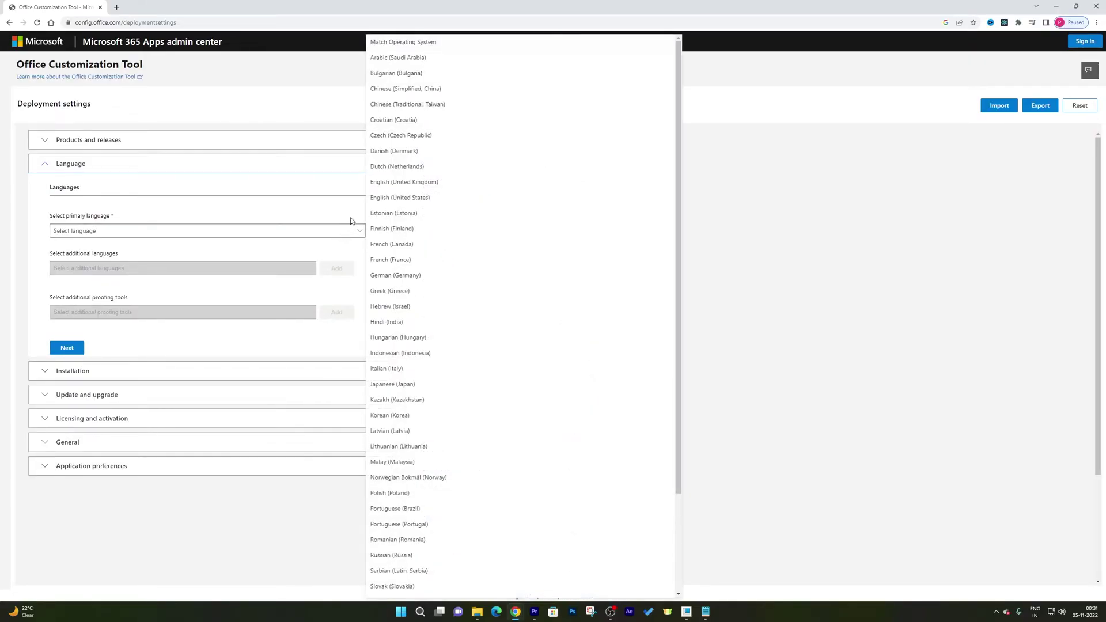
click(420, 198)
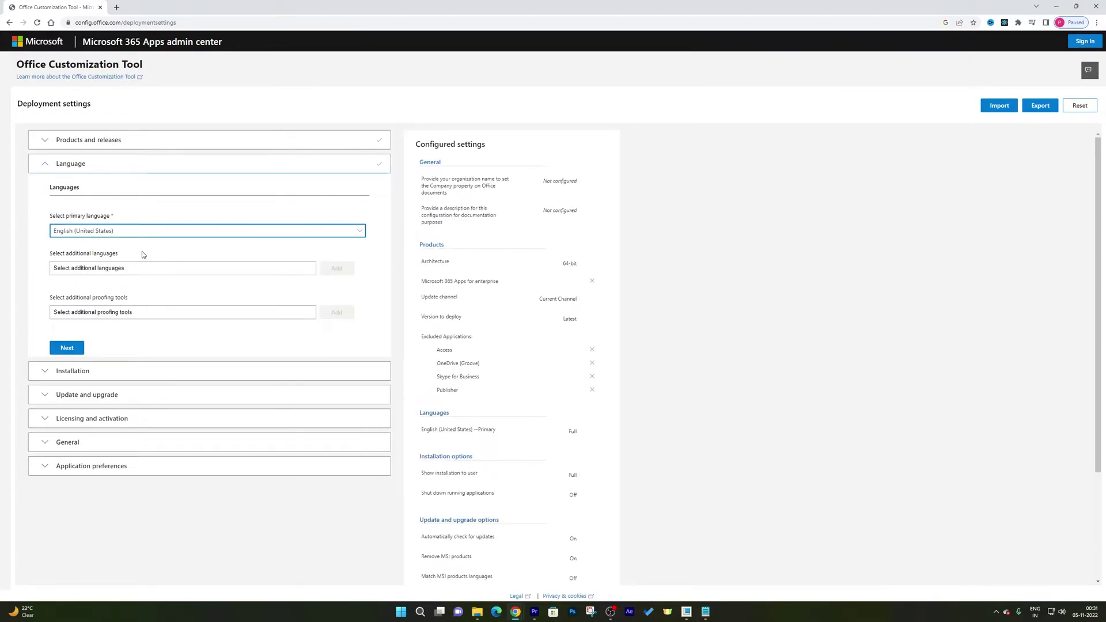
click(191, 268)
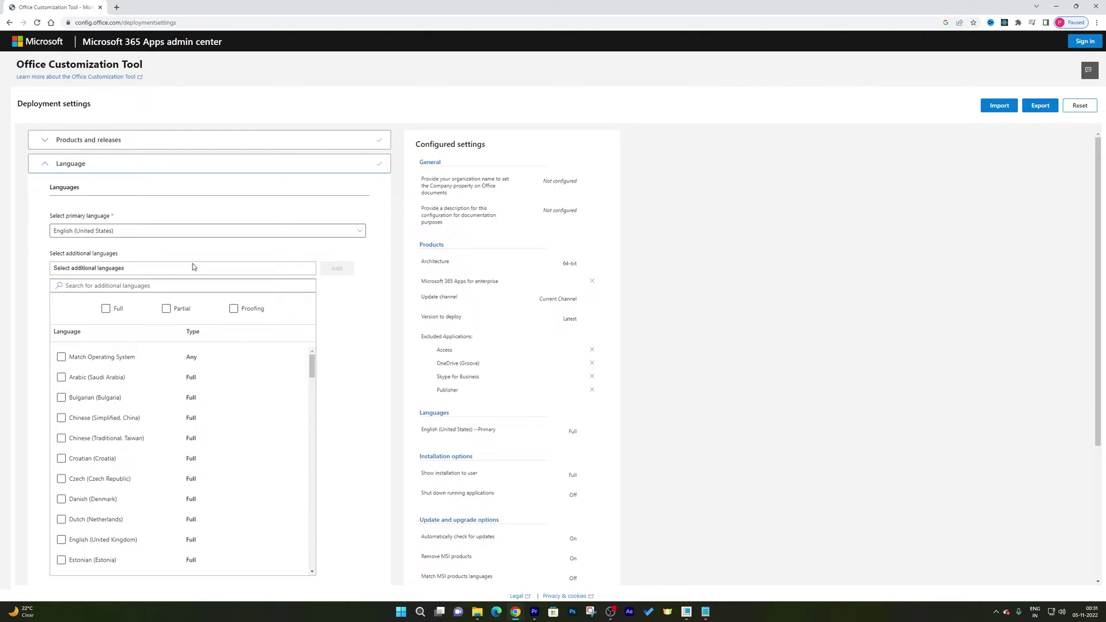
scroll(178, 375, down, 4)
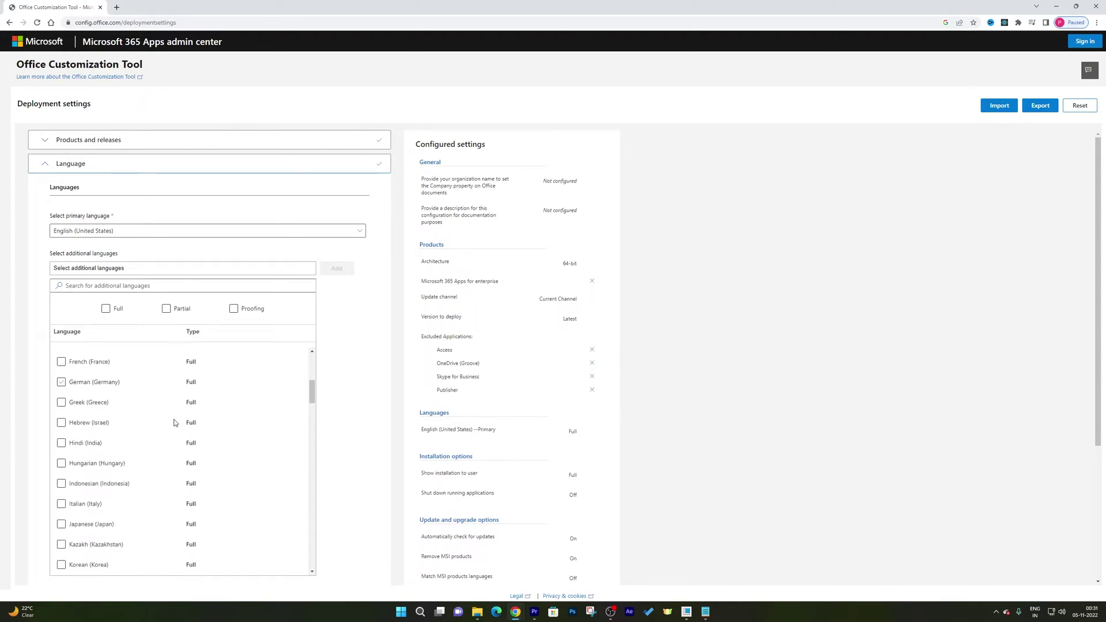
click(62, 444)
click(138, 441)
click(344, 273)
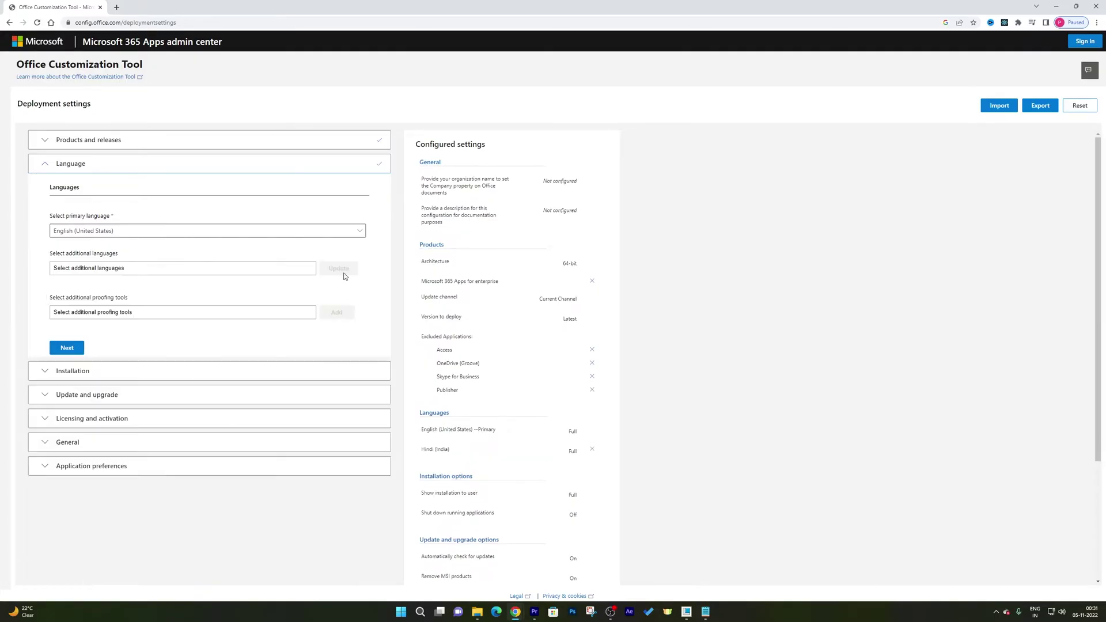
click(68, 348)
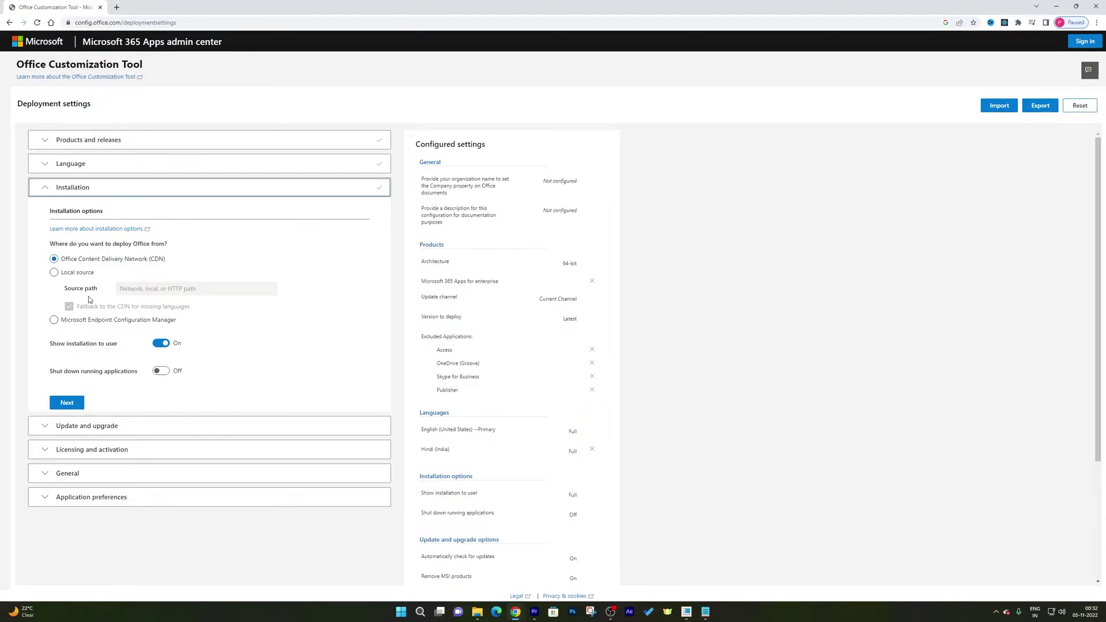
Accept the default installation settings and the default update and upgrade settings.
click(78, 402)
scroll(80, 387, down, 2)
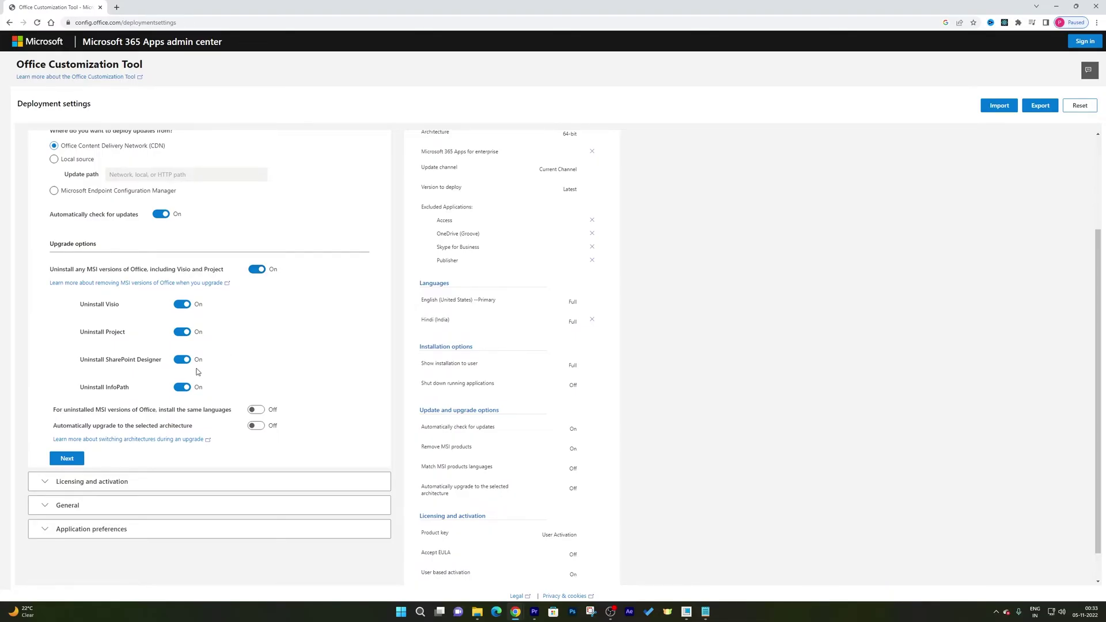
click(68, 459)
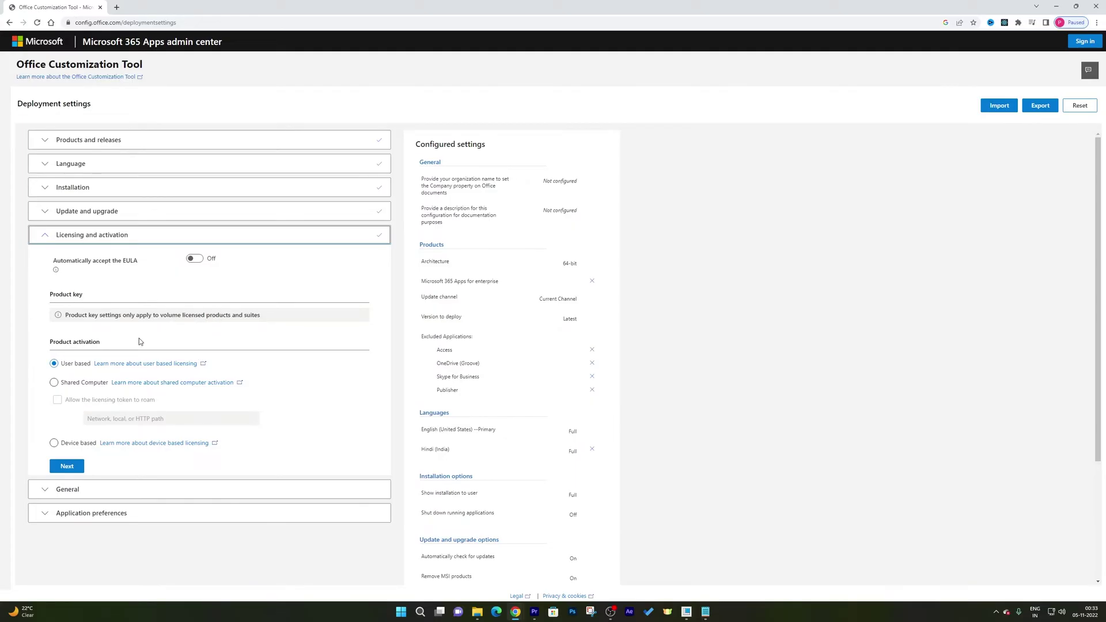
Try Shared Computer product activation and switch the activation type to Device based.
click(96, 384)
click(63, 382)
click(60, 443)
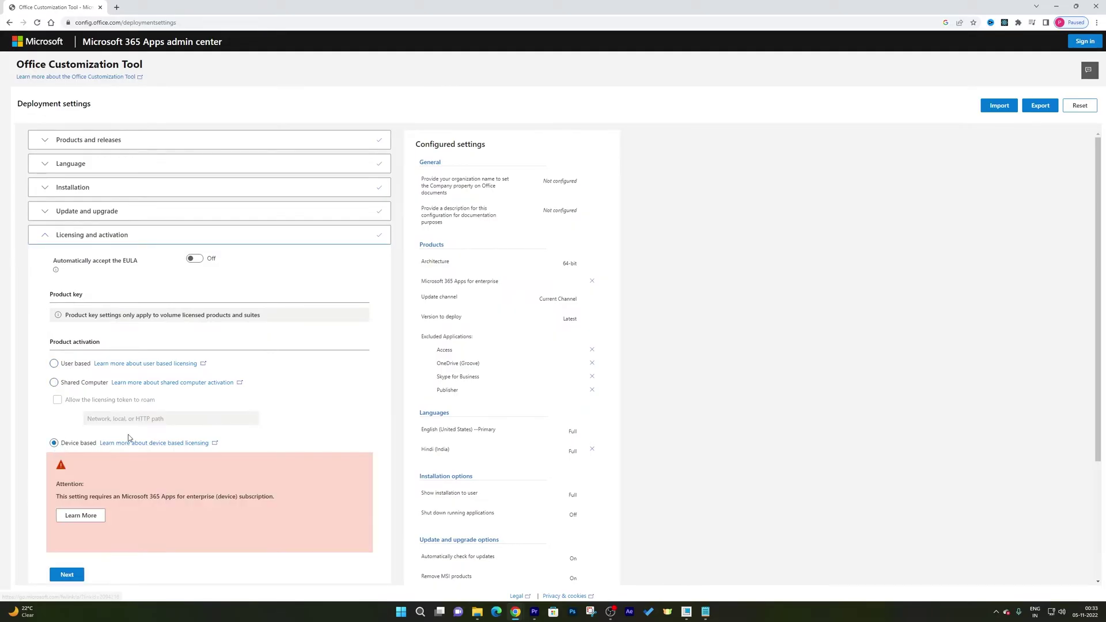
Set product activation to User based, enable automatic EULA acceptance, and complete the licensing and activation section.
click(54, 363)
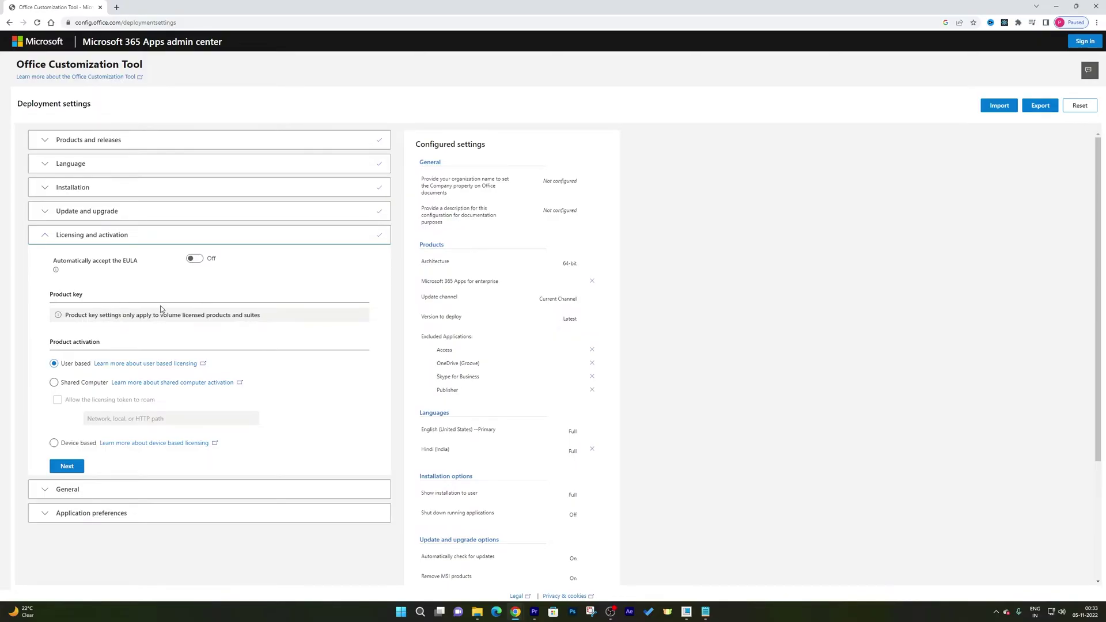
click(194, 259)
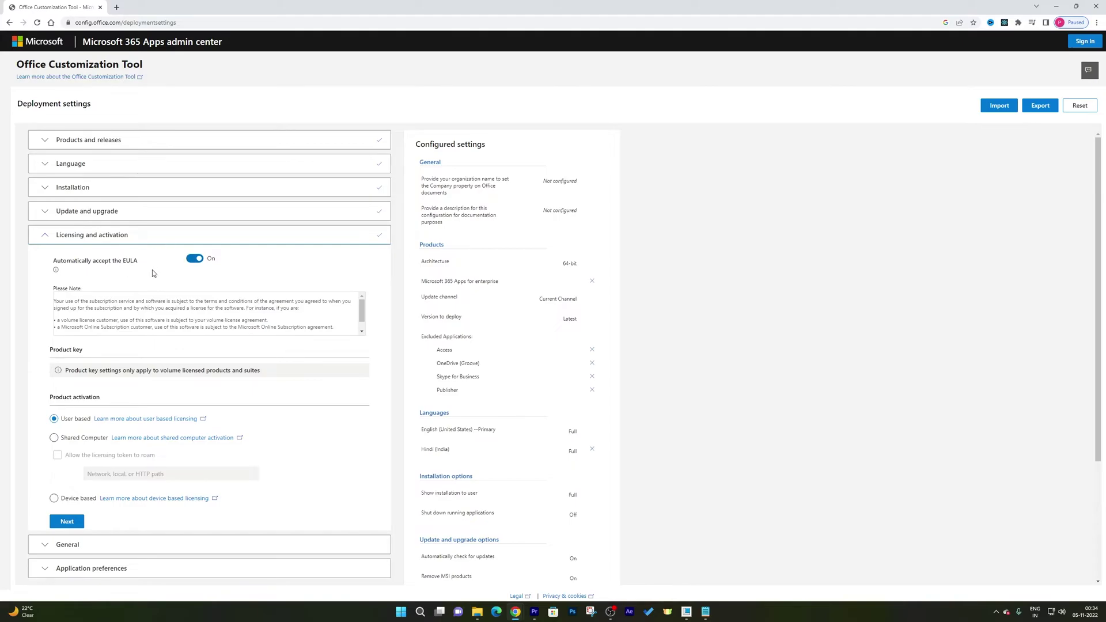
scroll(214, 321, down, 4)
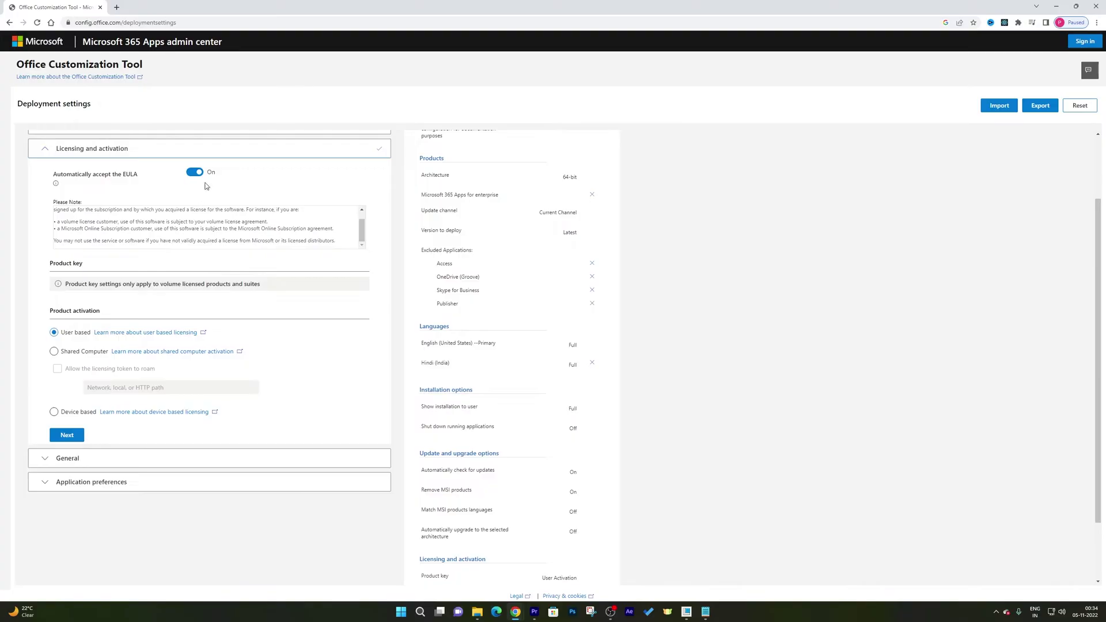
click(77, 438)
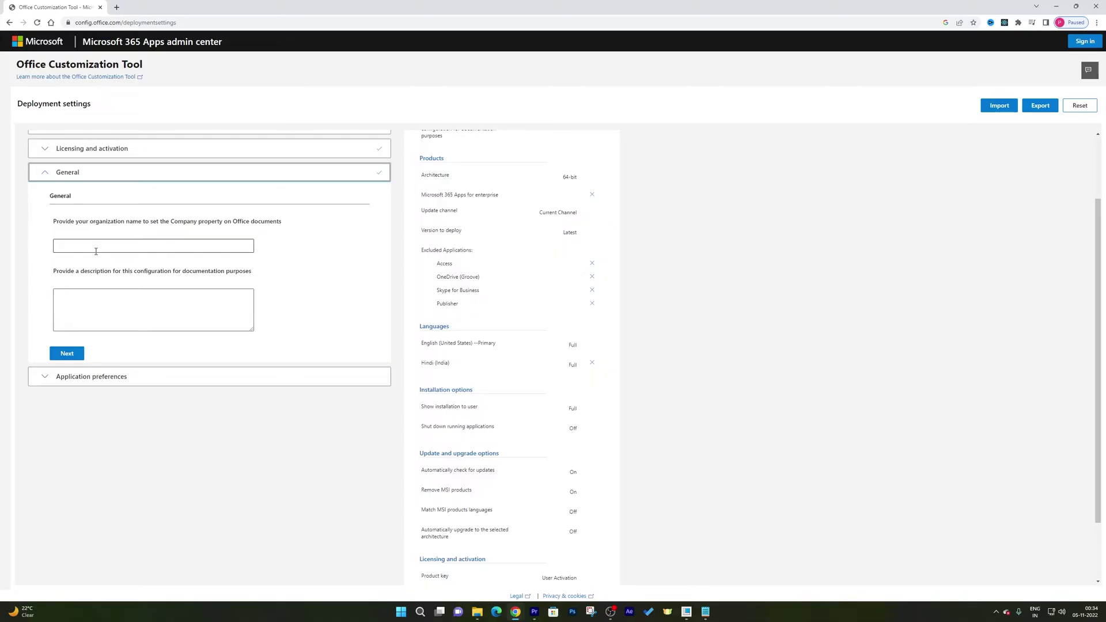
Leave the organization name and description empty and finish the general and application preferences sections with their defaults.
click(62, 356)
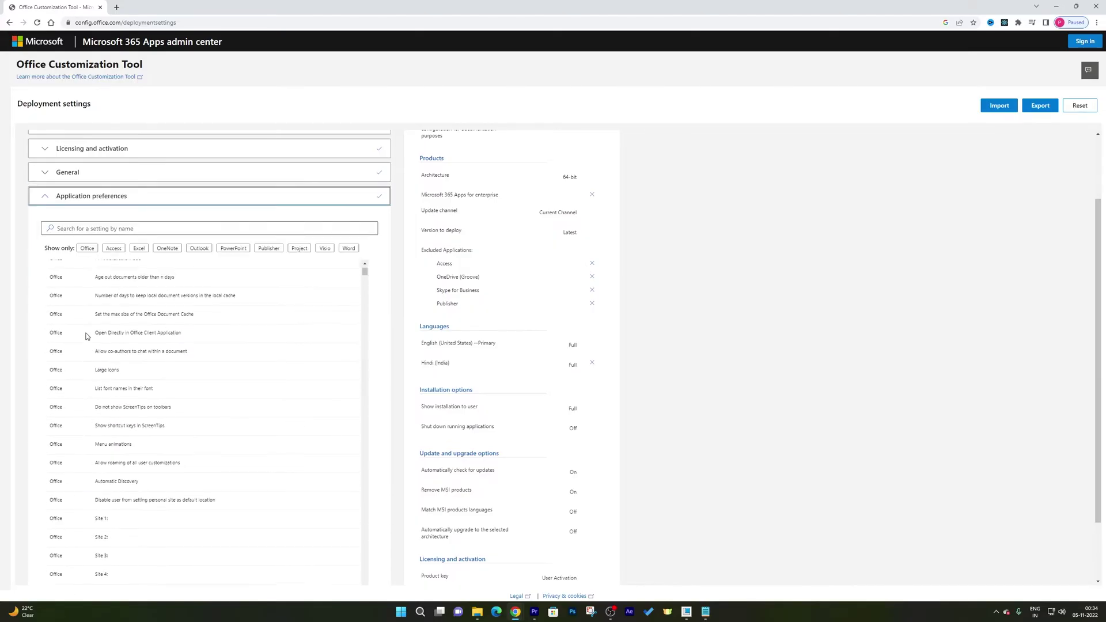
scroll(381, 366, down, 3)
click(73, 545)
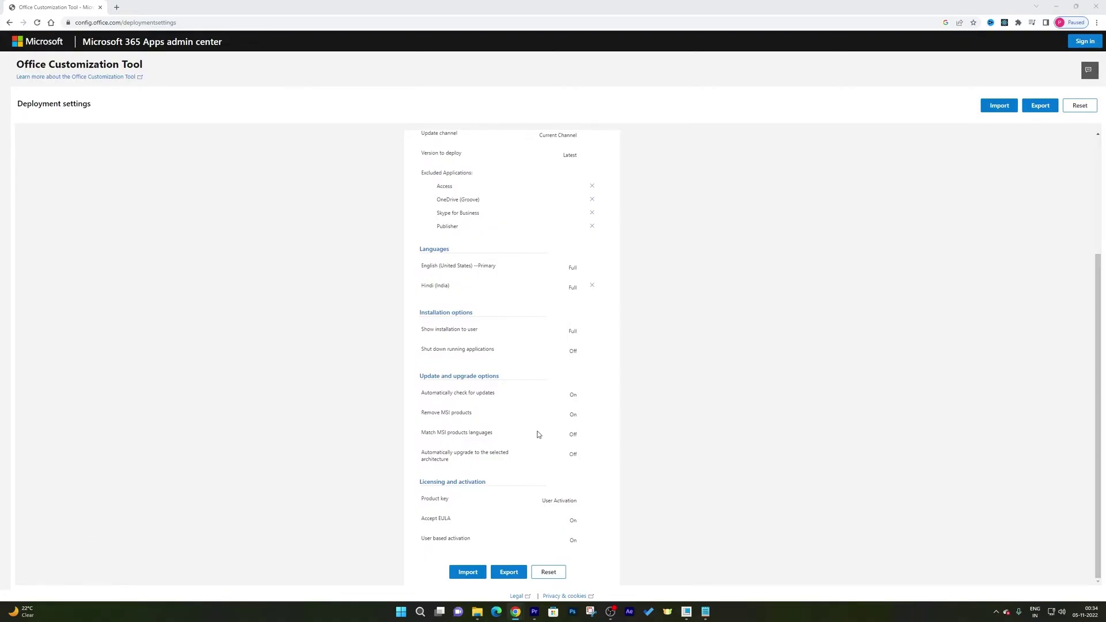
Export the configuration as Configuration with Office Open XML formats as the default file format, accepting the license agreement.
click(510, 572)
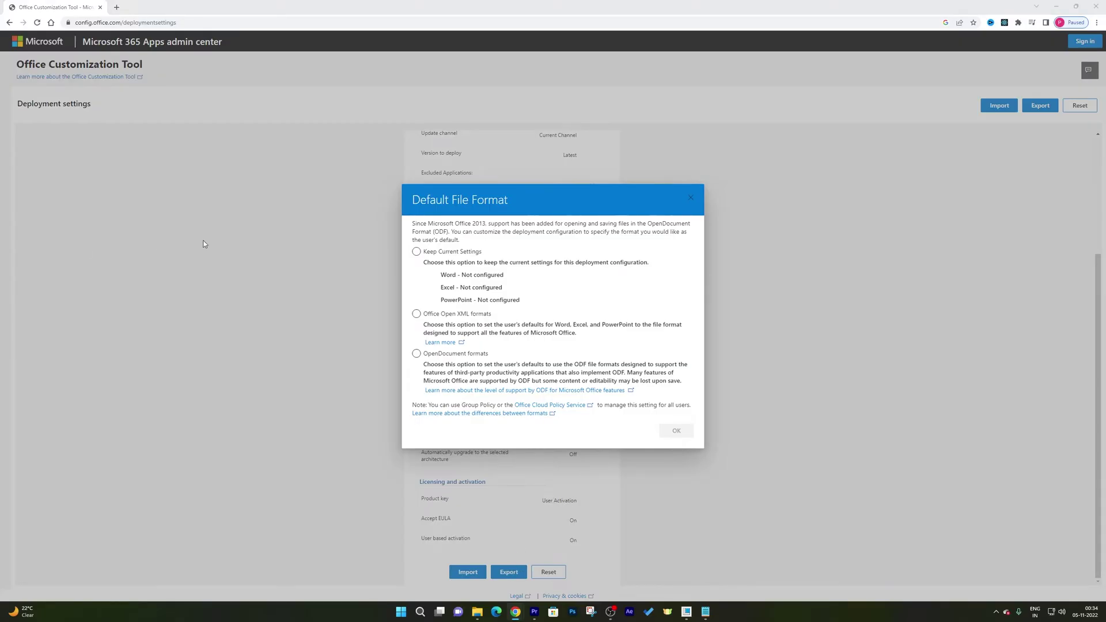
click(416, 315)
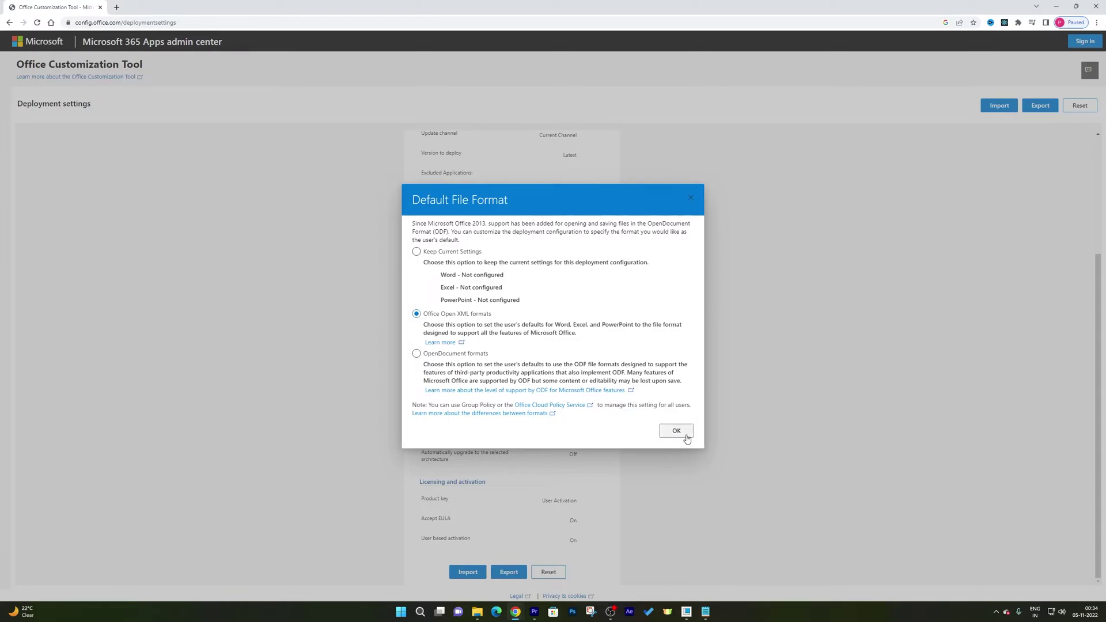
click(686, 436)
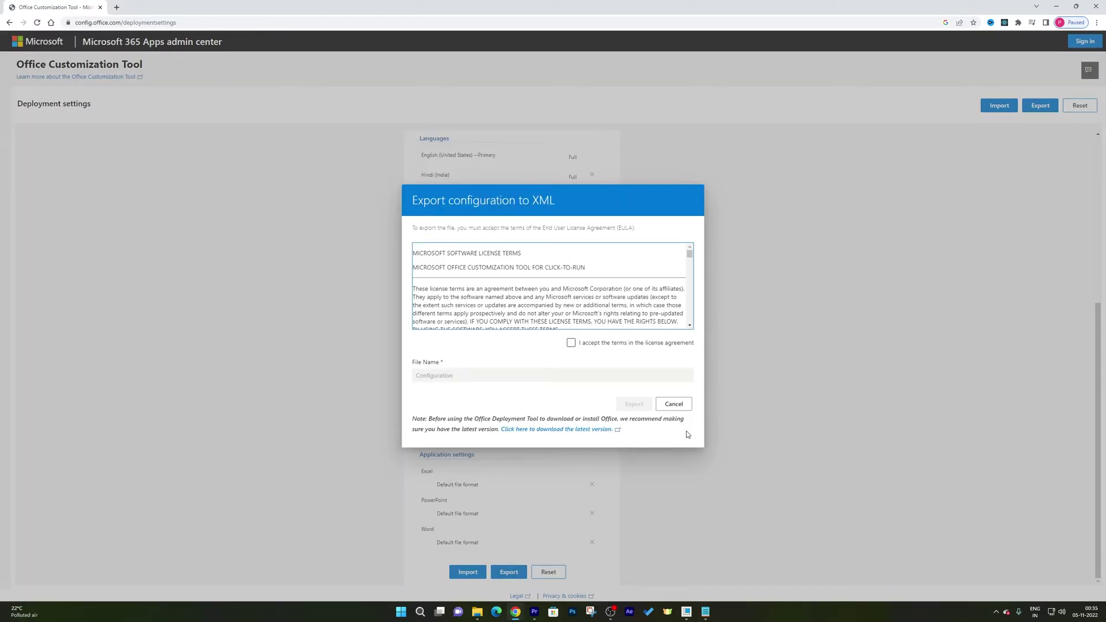
click(570, 343)
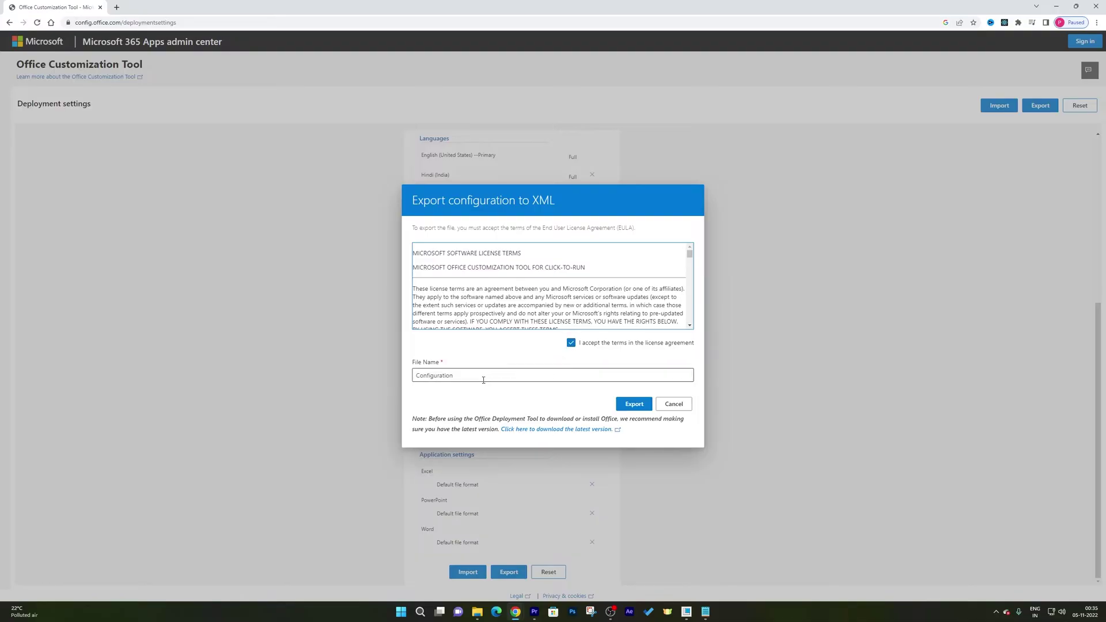
click(645, 405)
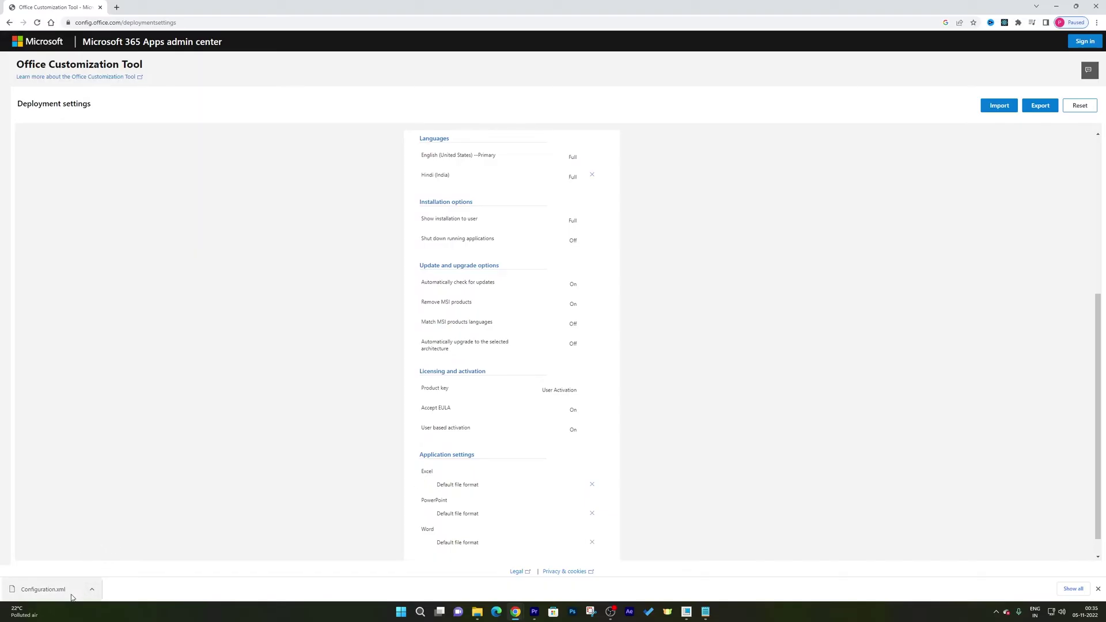
In File Explorer, rename the New folder inside the S folder of drive D as Office Setup.
click(93, 588)
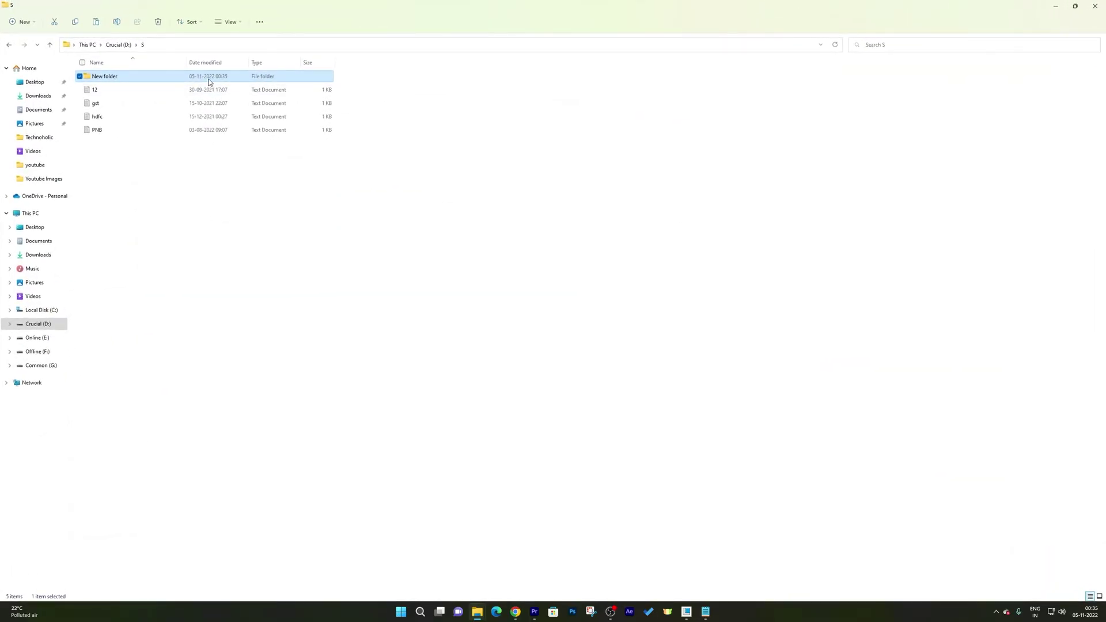
double_click(204, 80)
click(147, 48)
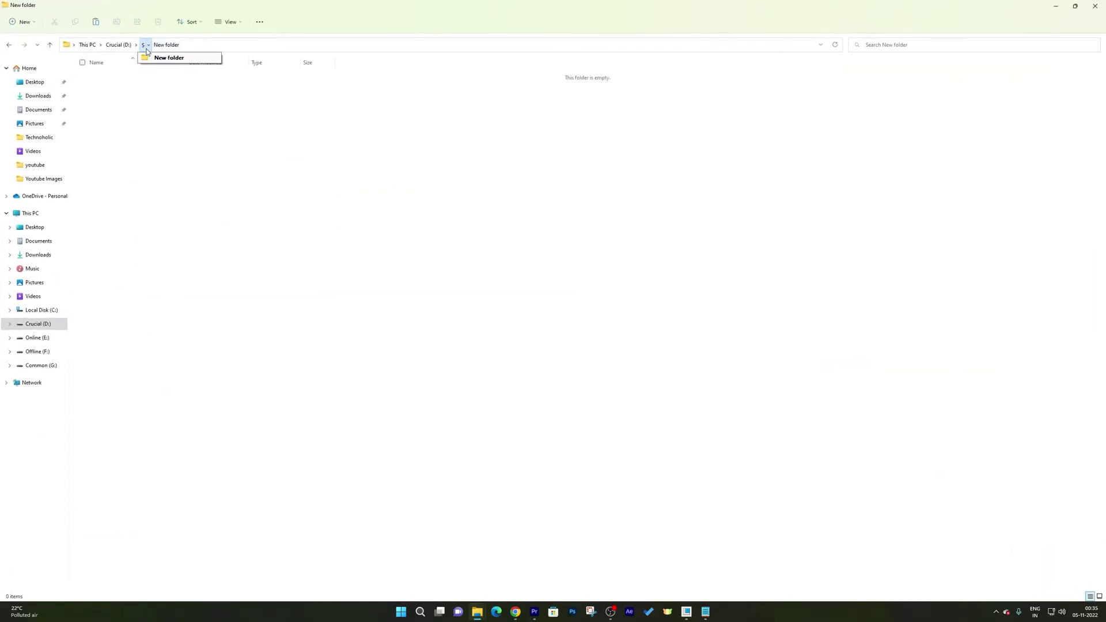
click(143, 45)
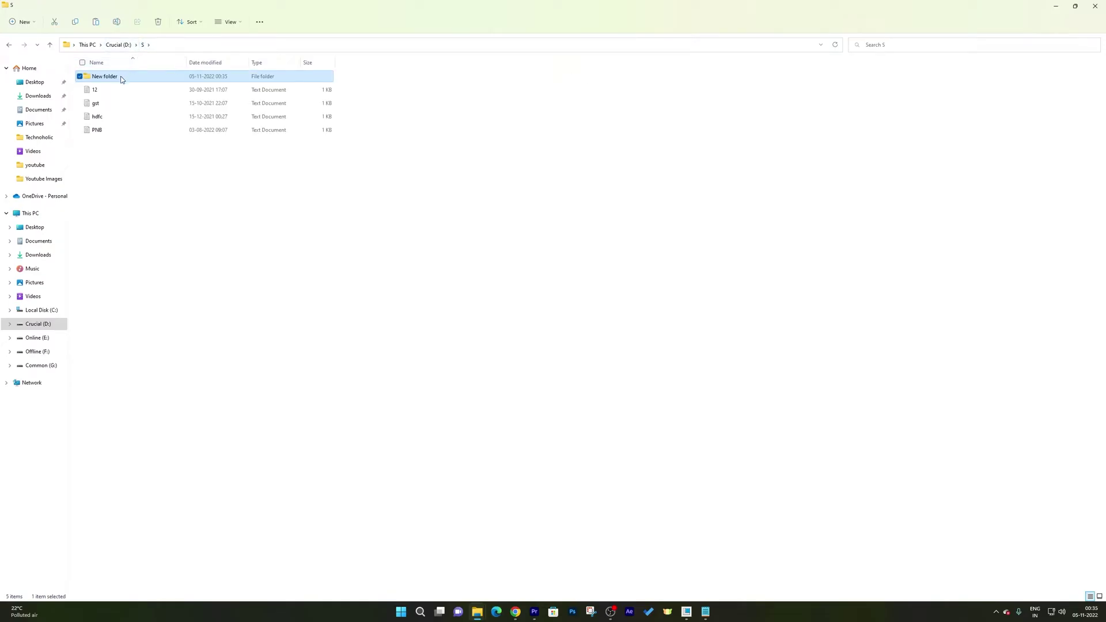
right_click(121, 77)
click(149, 266)
text(Of)
key(Return)
Paste the Configuration.xml file into the Office Setup folder.
double_click(117, 75)
right_click(186, 132)
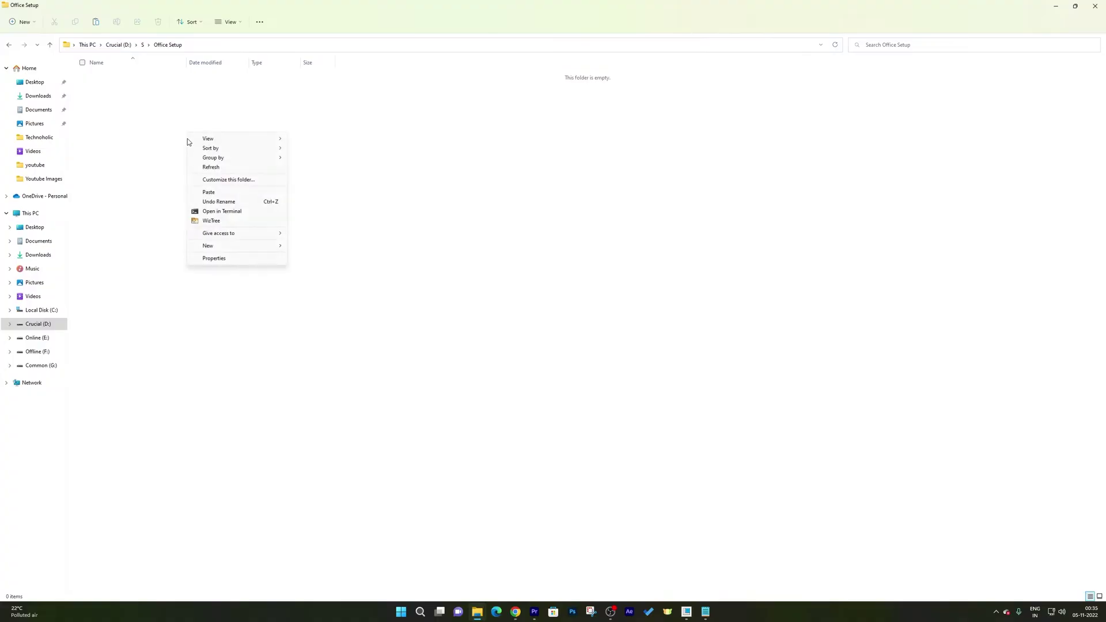
click(204, 193)
click(122, 98)
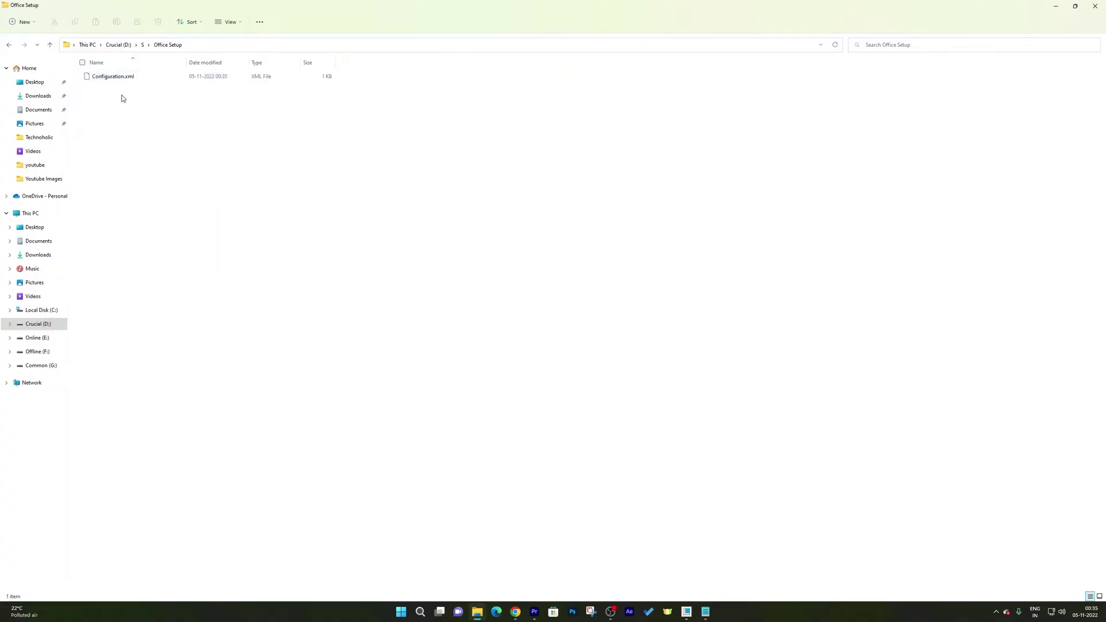
Switch back to Chrome and search Google for "office deployment tool" in a new tab.
key(alt+Tab)
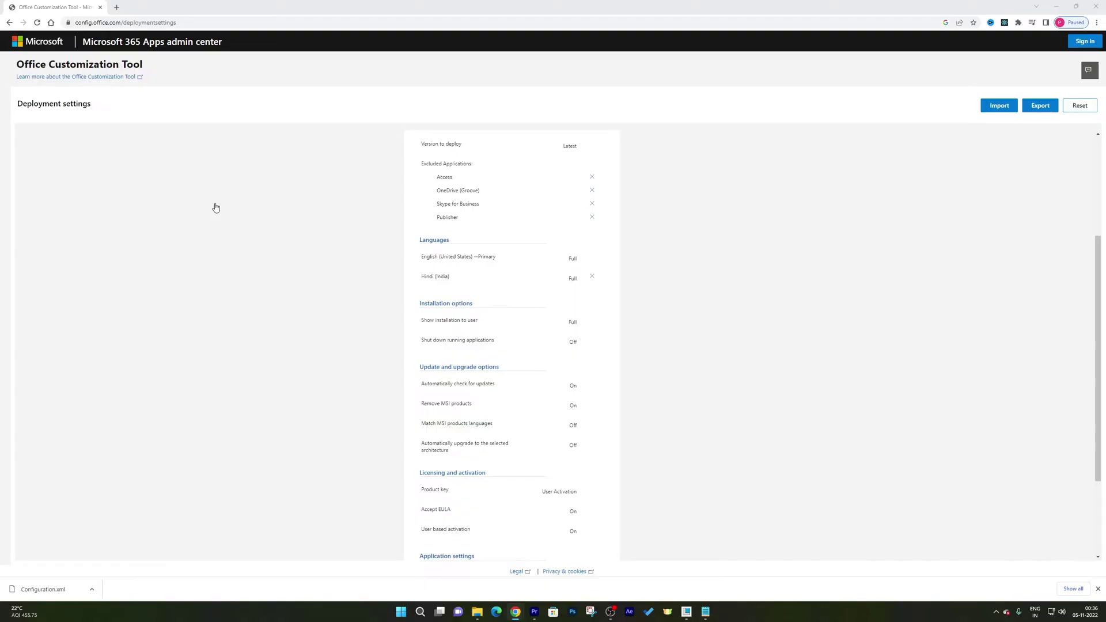
scroll(215, 208, down, 3)
scroll(215, 207, up, 5)
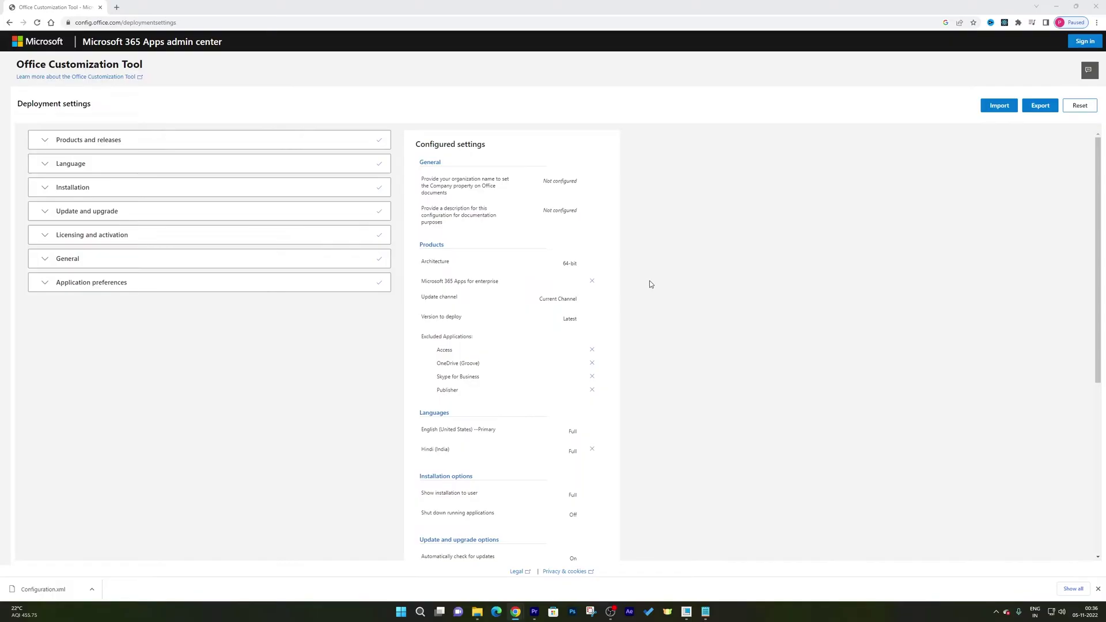
click(117, 8)
click(518, 176)
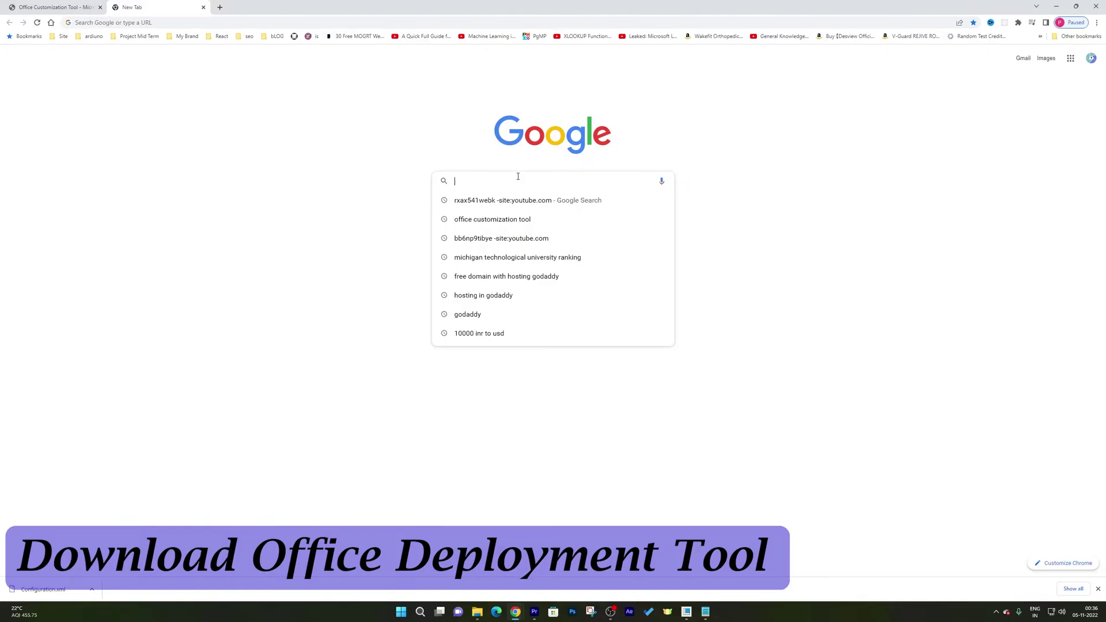
text(ofii)
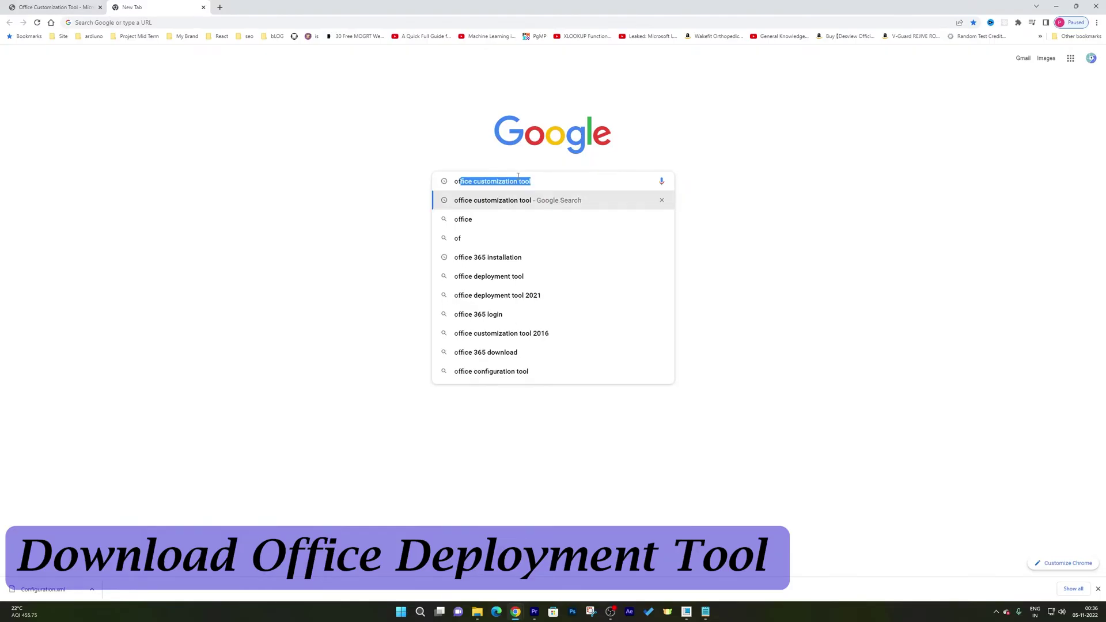
key(BackSpace)
key(BackSpace)
text(fice )
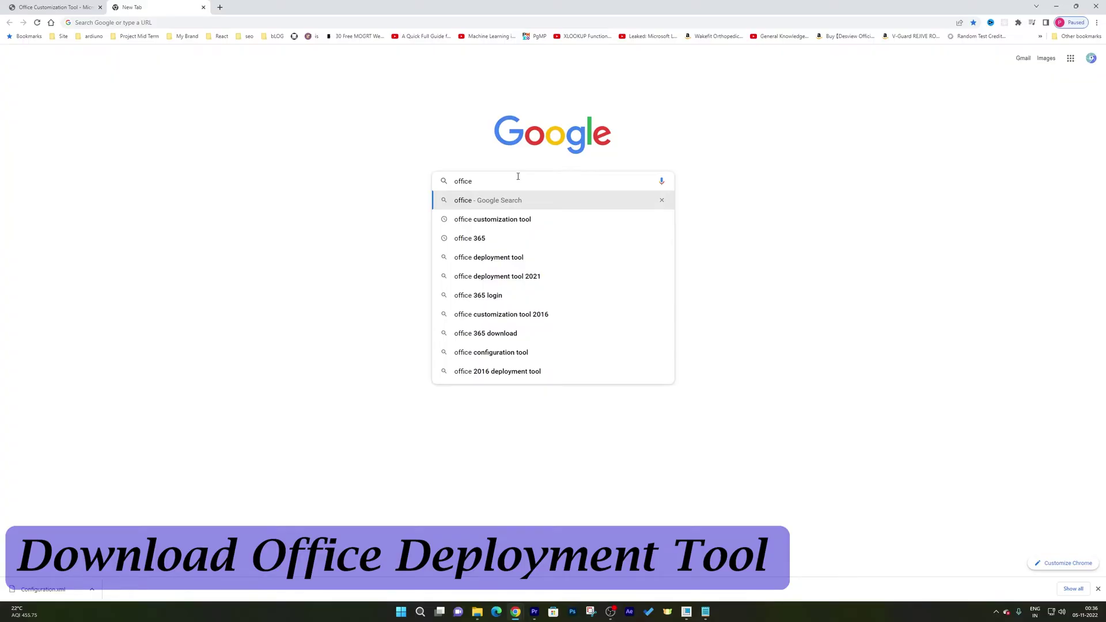
text(de)
key(Return)
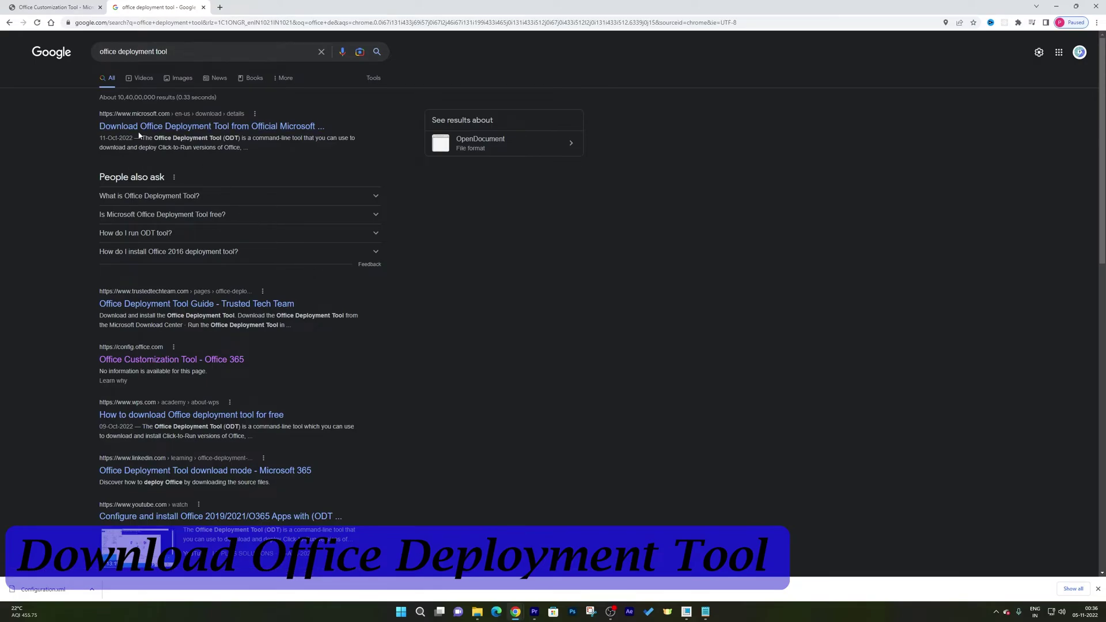
Download the English Office Deployment Tool from the official Microsoft download page and run the downloaded file.
click(194, 127)
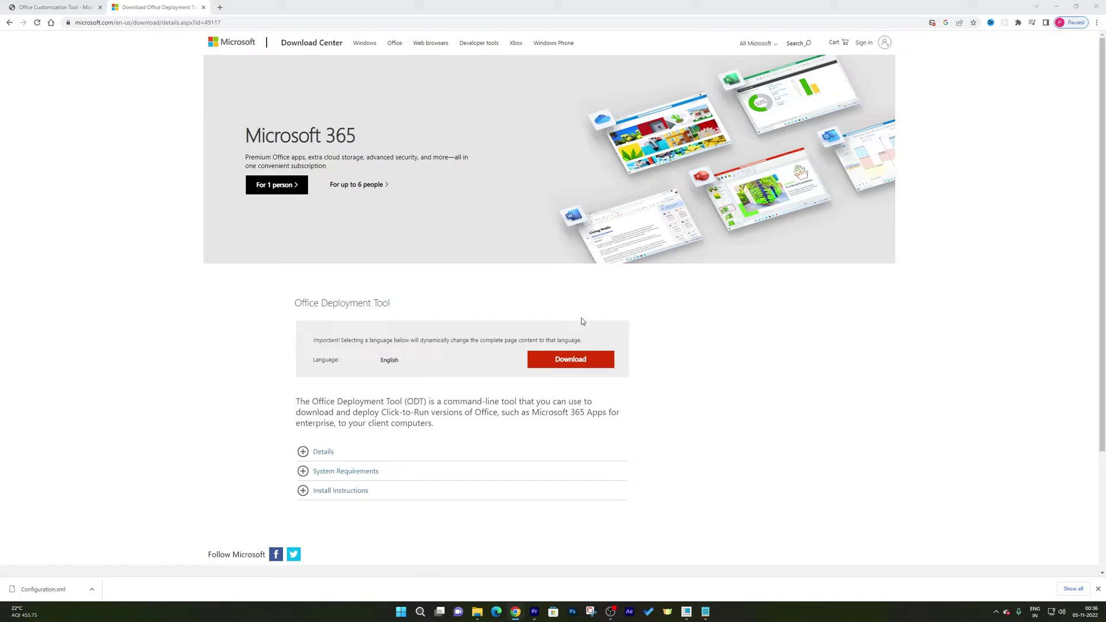
click(573, 360)
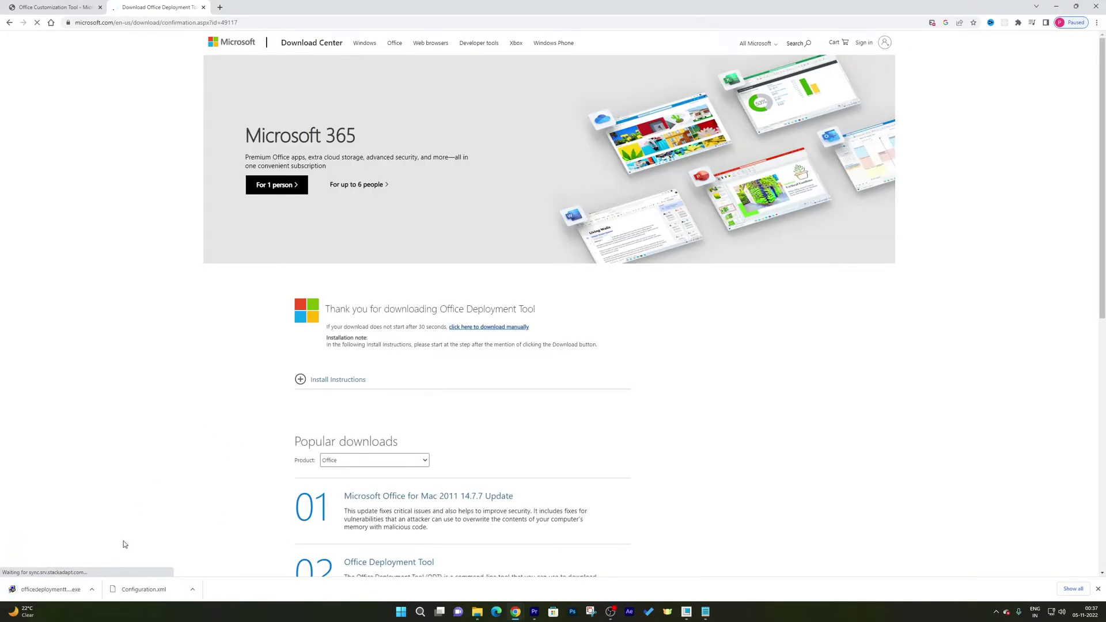
click(50, 590)
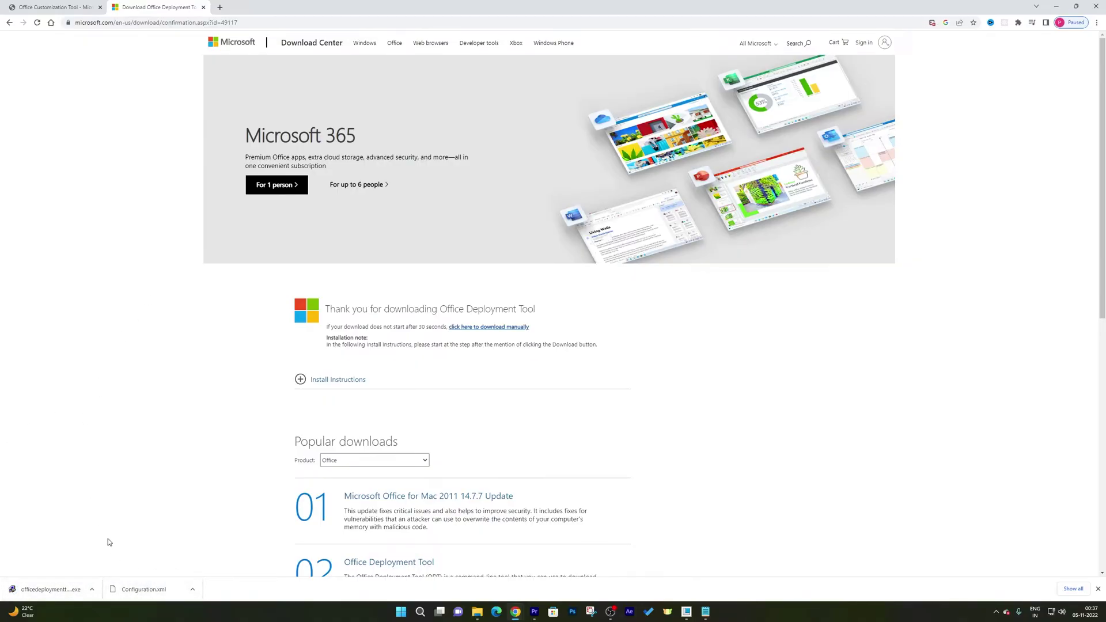
click(79, 590)
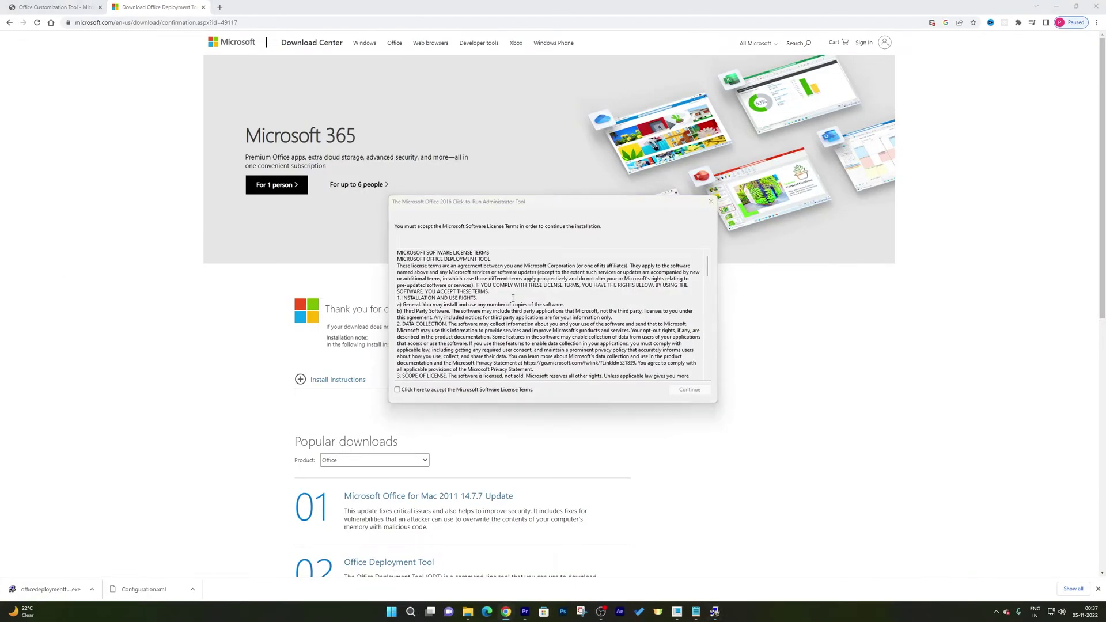
Accept the Microsoft Software License Terms of the deployment tool and continue to the extraction folder selection.
click(405, 394)
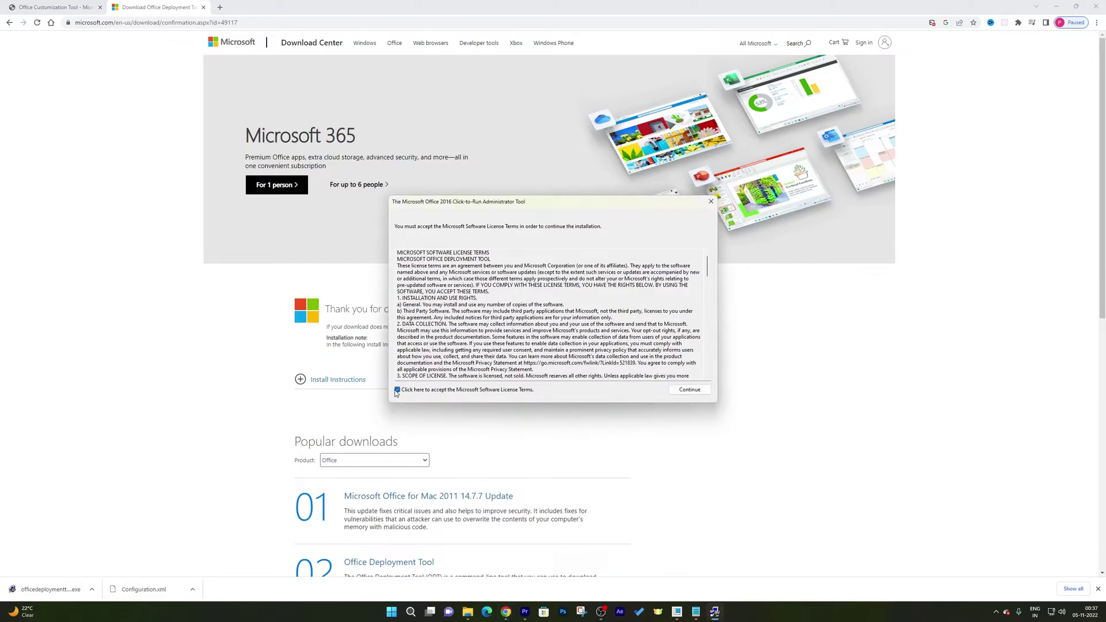
scroll(690, 392, down, 10)
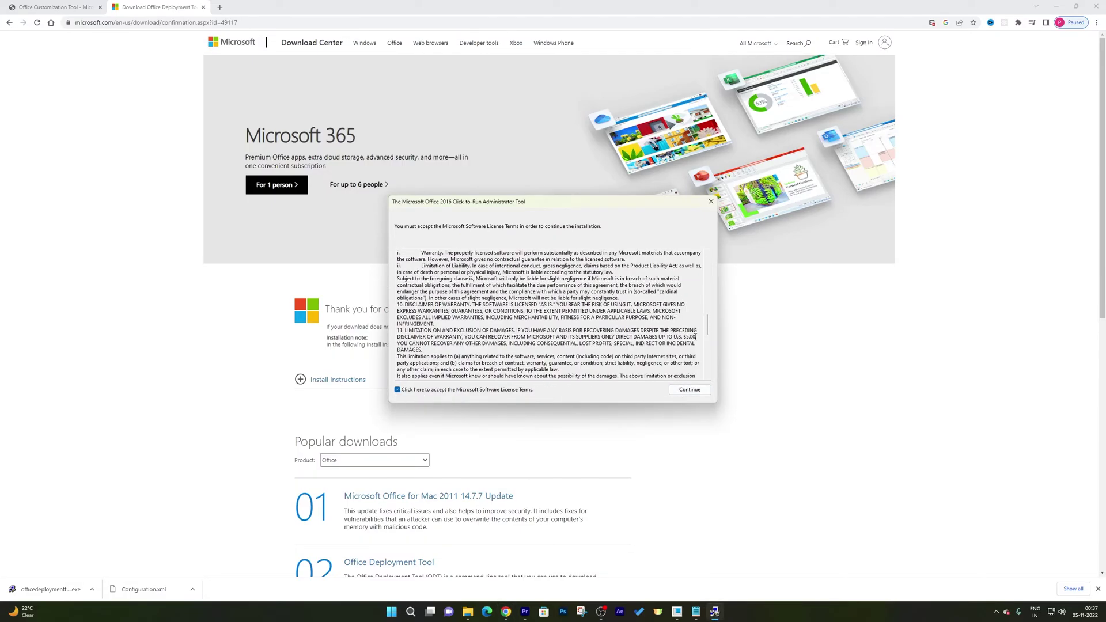
click(689, 390)
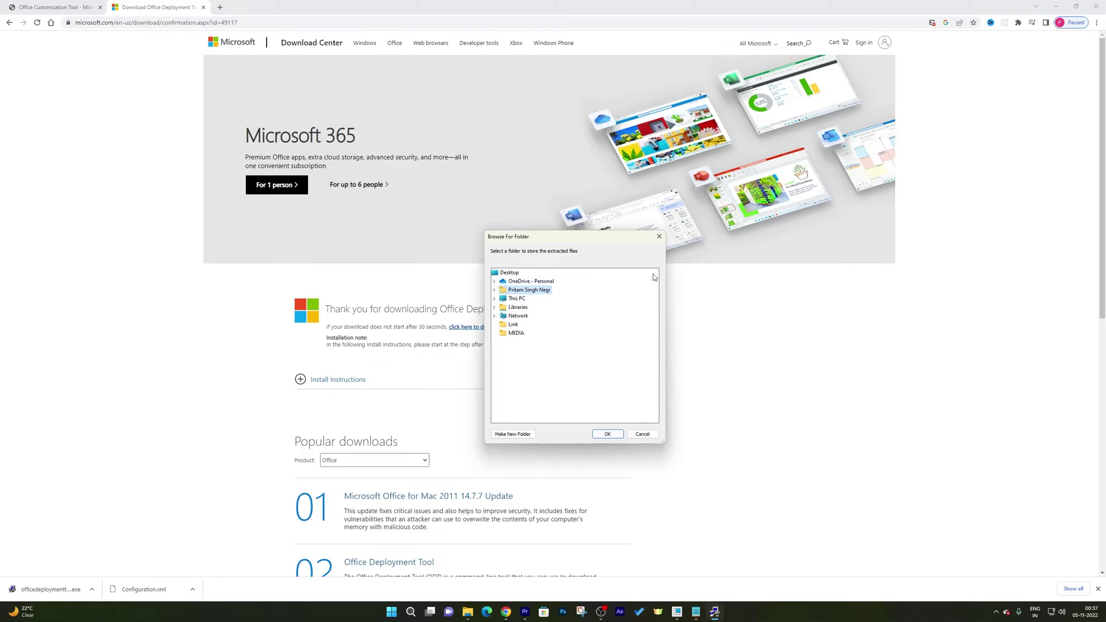
Create a folder named Deploy on the Desktop and extract the deployment tool files into it.
click(515, 274)
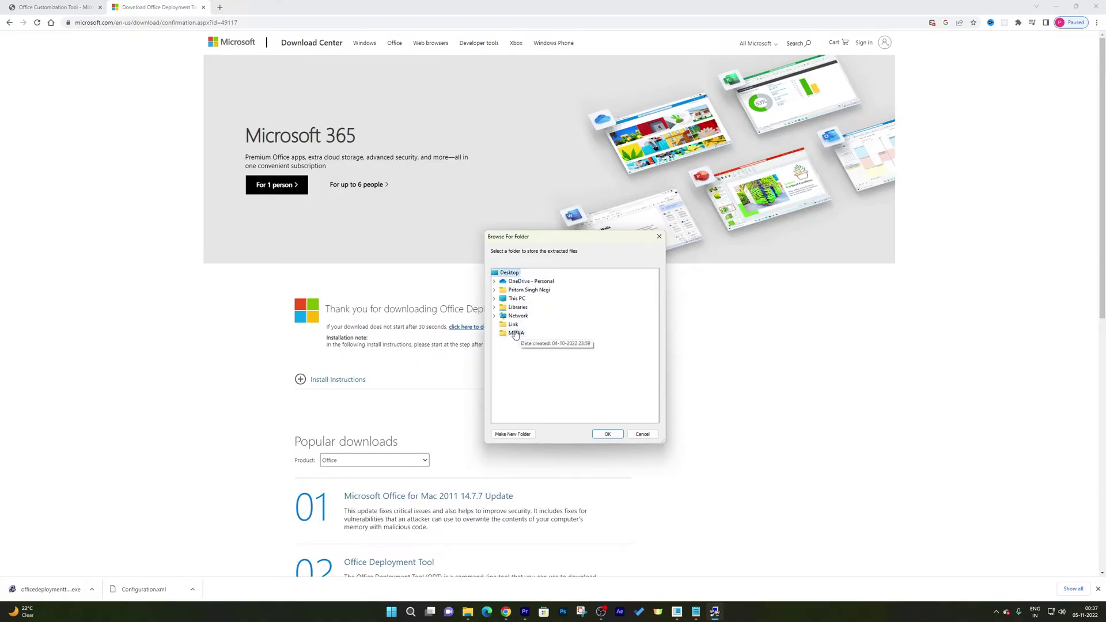
click(512, 434)
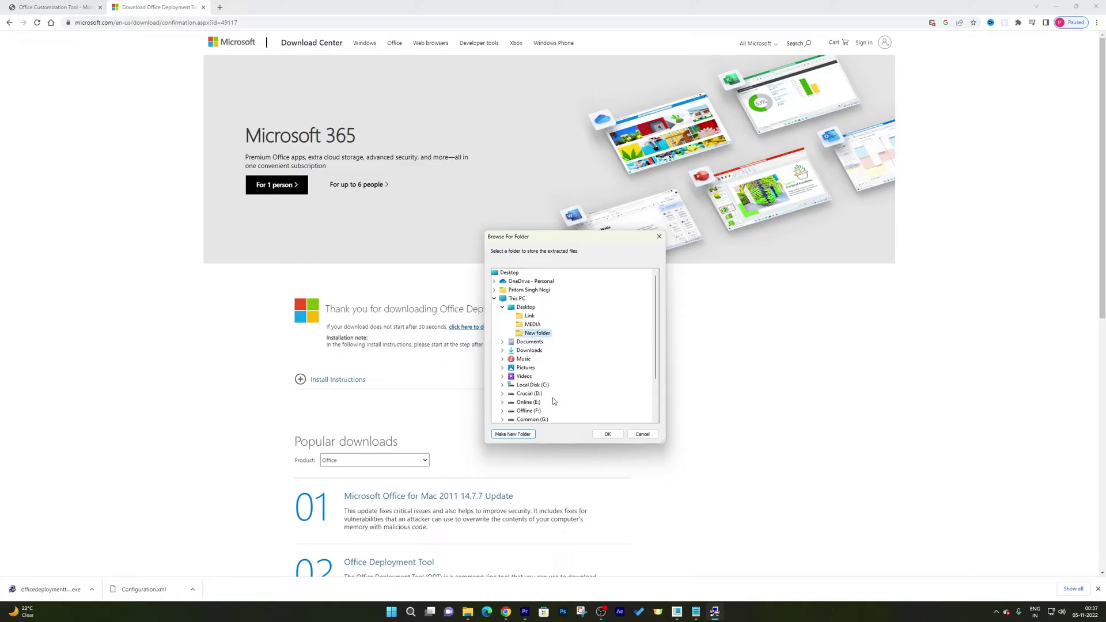
text(Deploy)
key(Escape)
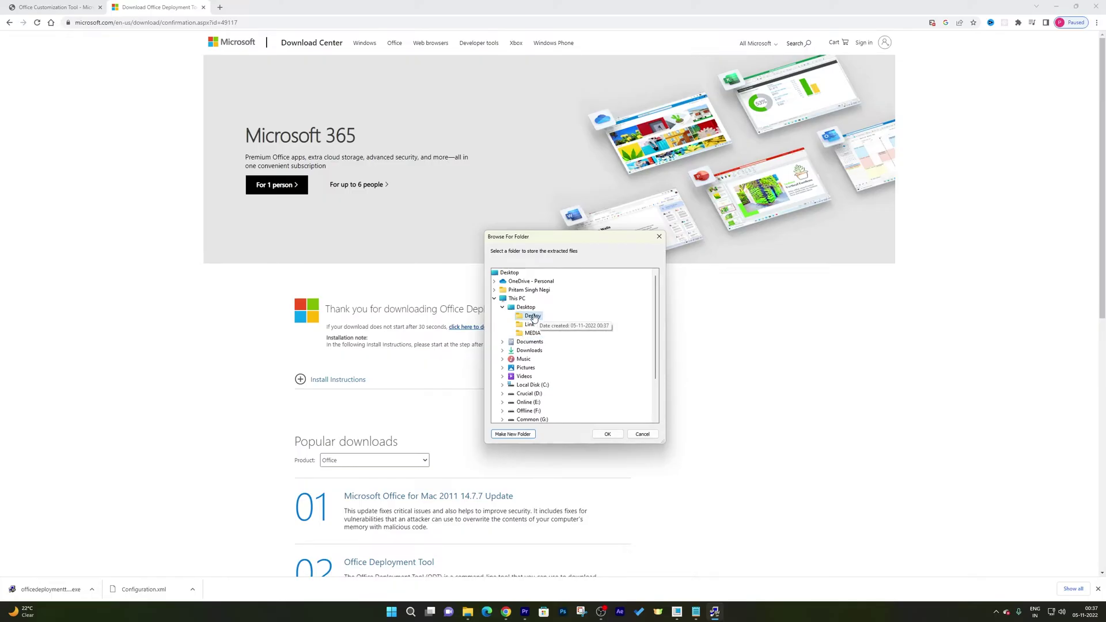
click(607, 434)
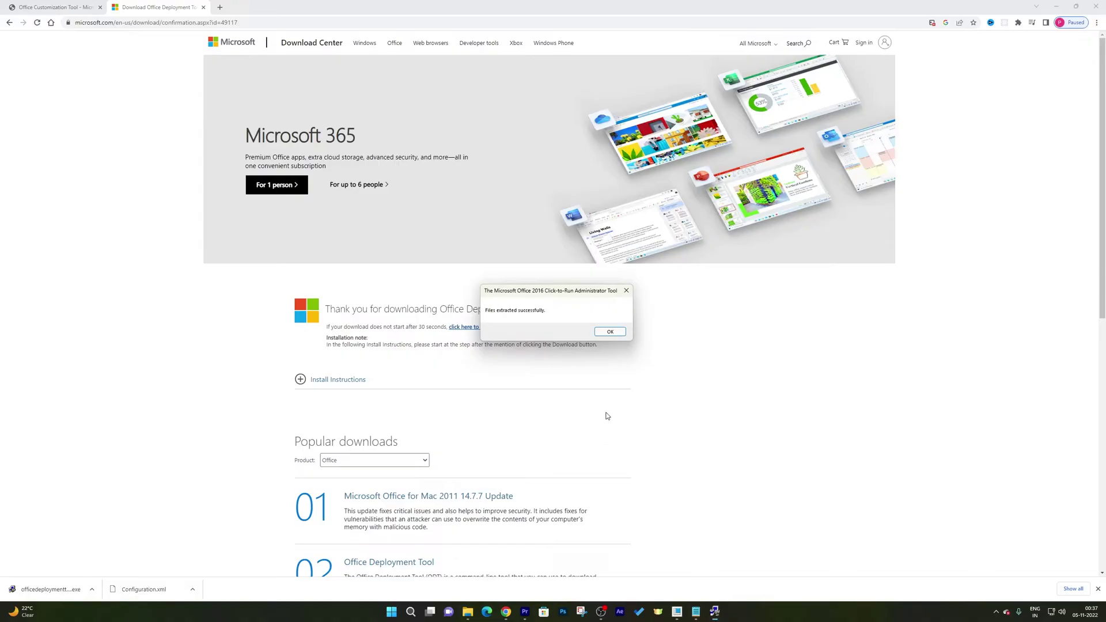
click(607, 333)
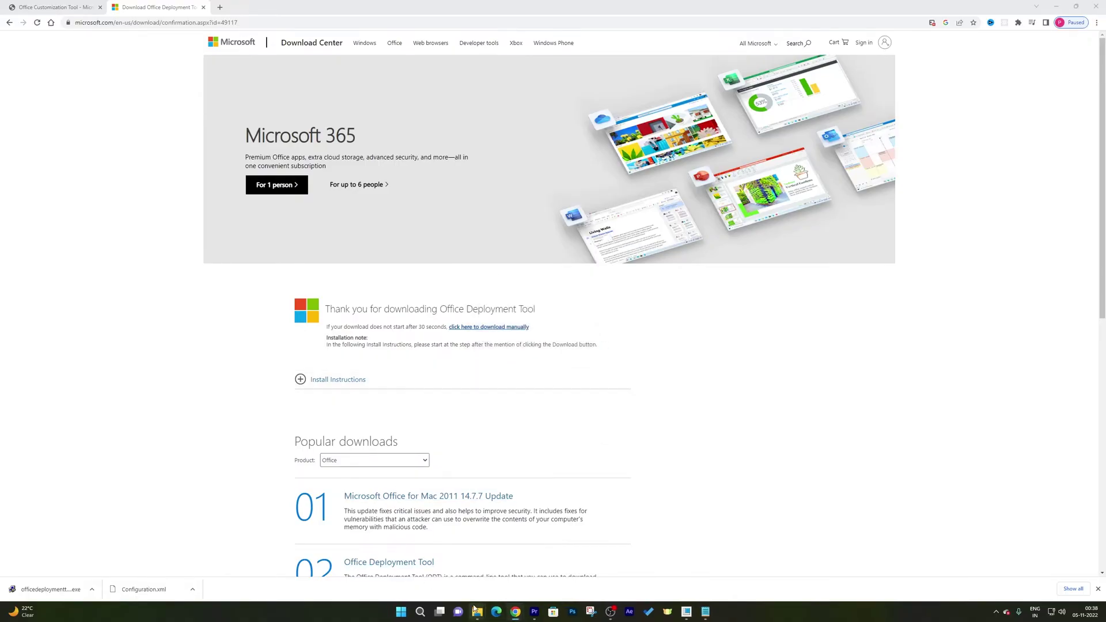
Switch to File Explorer, open the Deploy folder on the Desktop and copy the setup application.
mouse_move(477, 613)
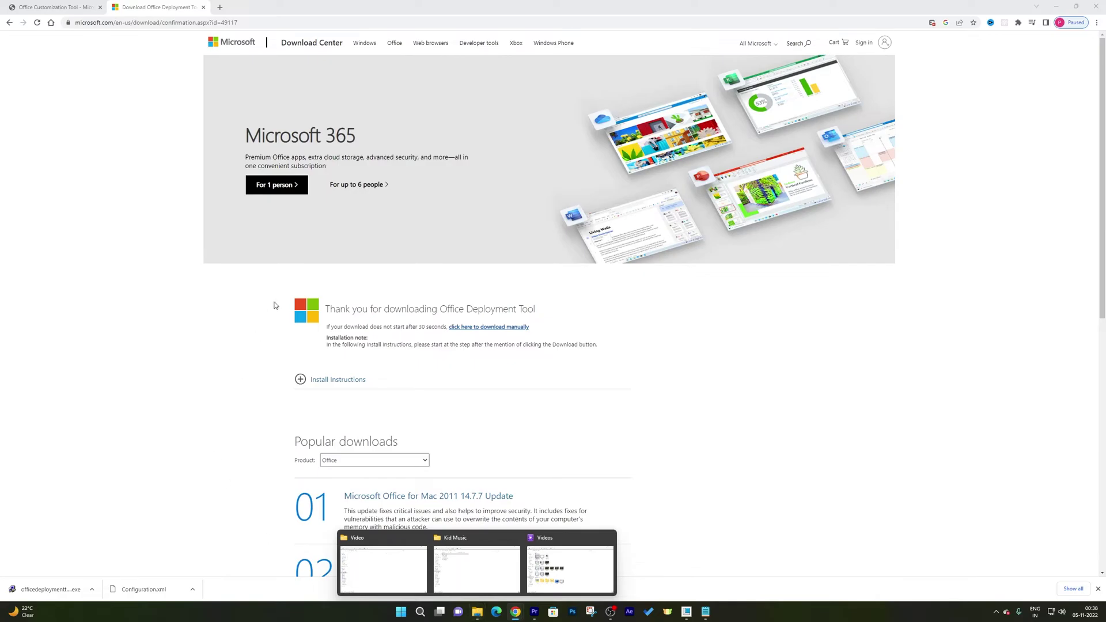
click(244, 413)
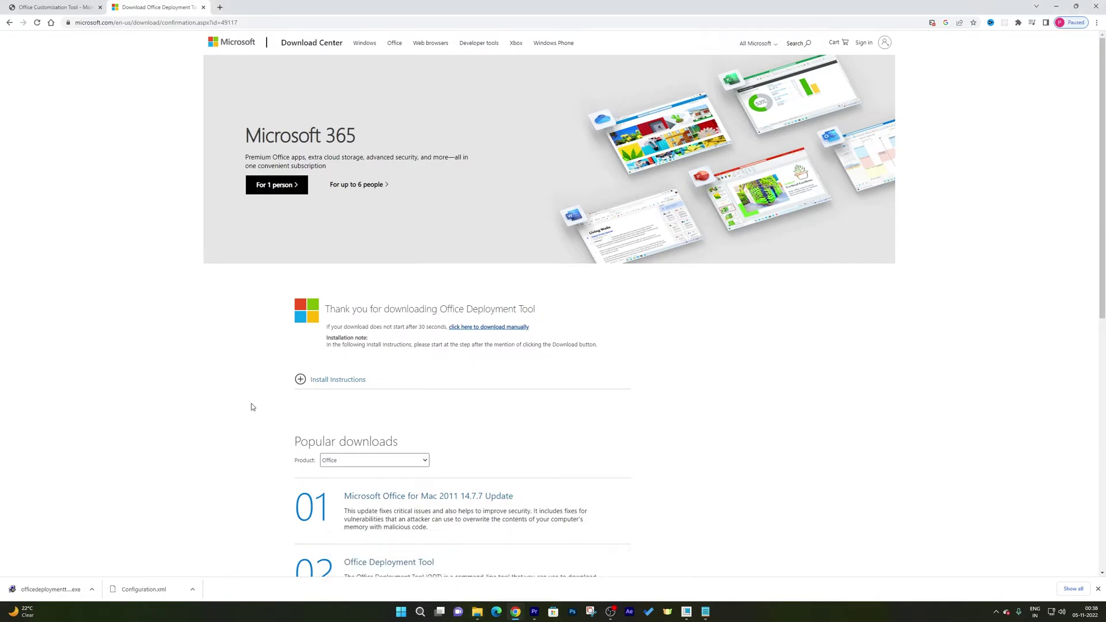
key(super+e)
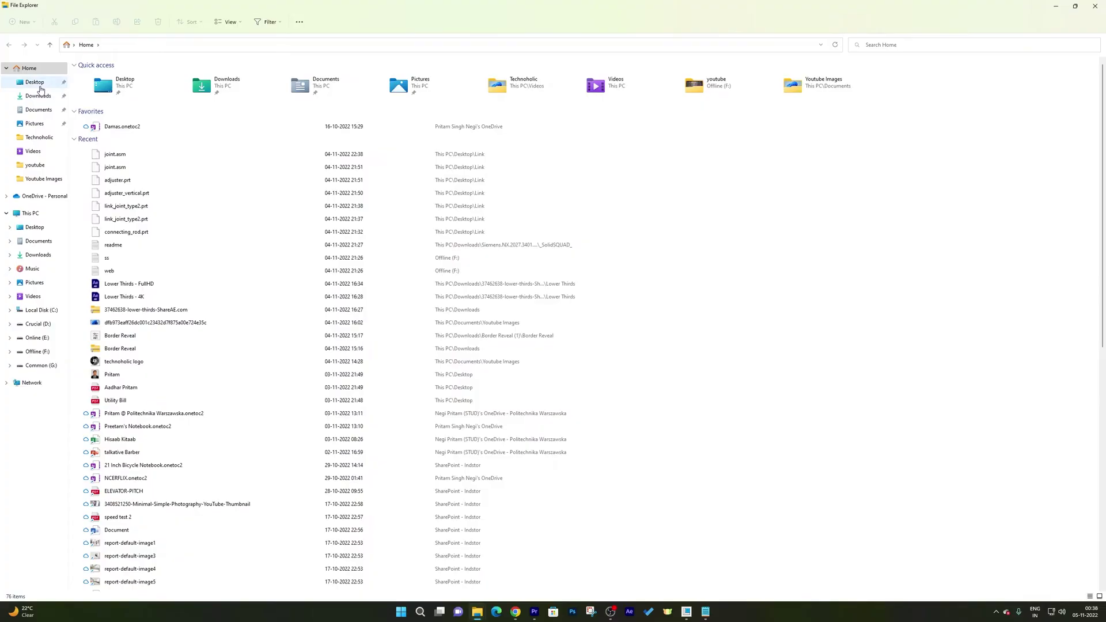
click(41, 88)
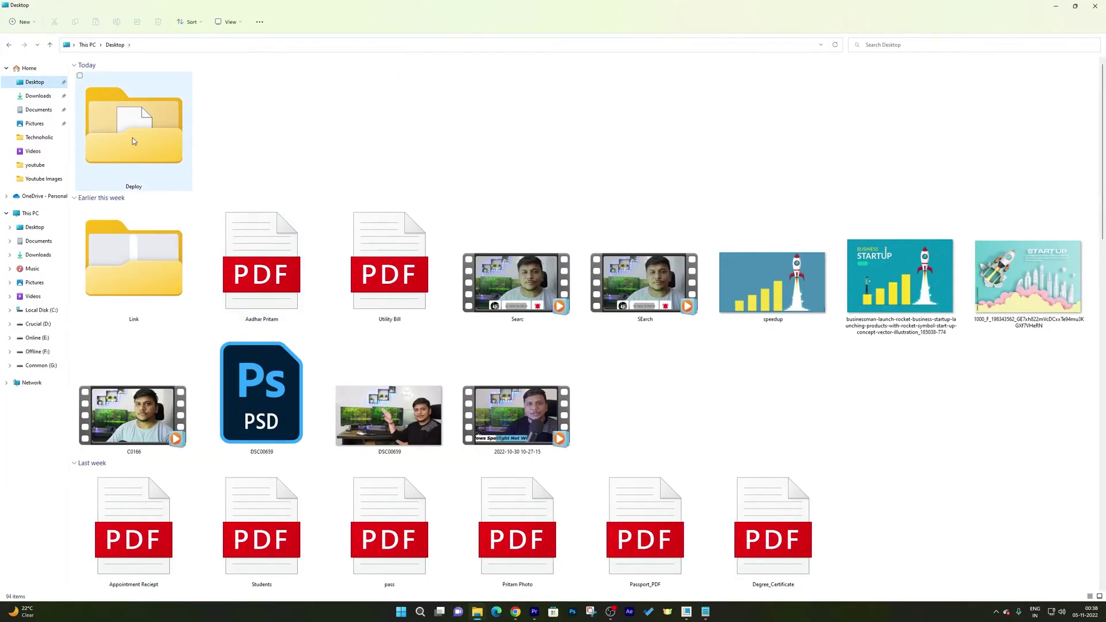
double_click(132, 141)
click(163, 130)
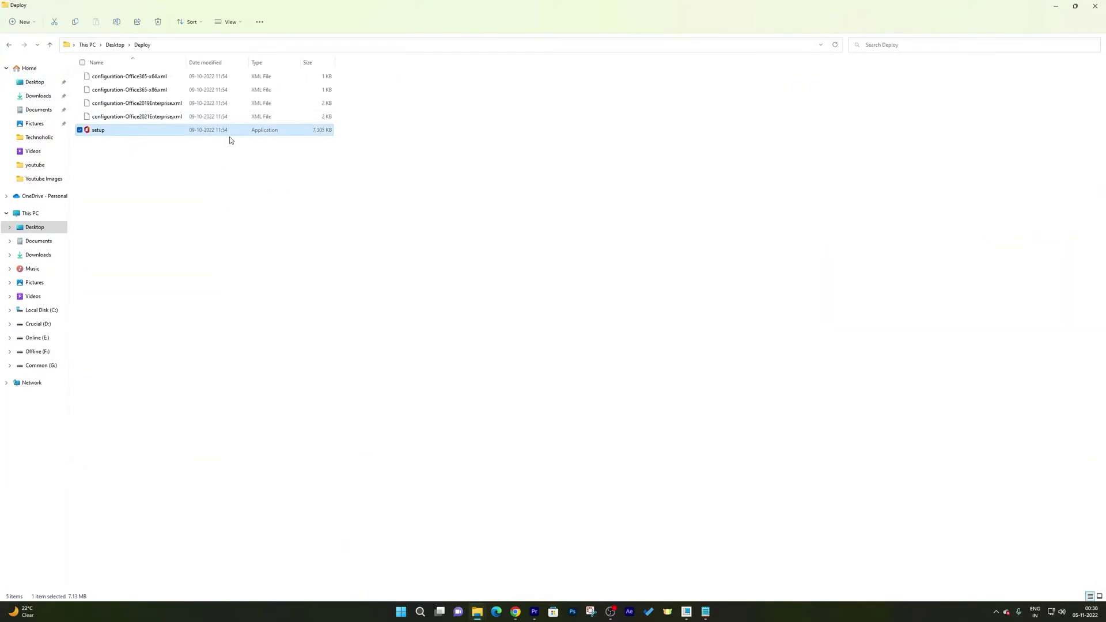
right_click(158, 133)
click(177, 269)
click(156, 244)
Paste the setup application beside Configuration.xml in the Office Setup folder inside the S folder on the Crucial (D:) drive.
click(40, 323)
double_click(405, 84)
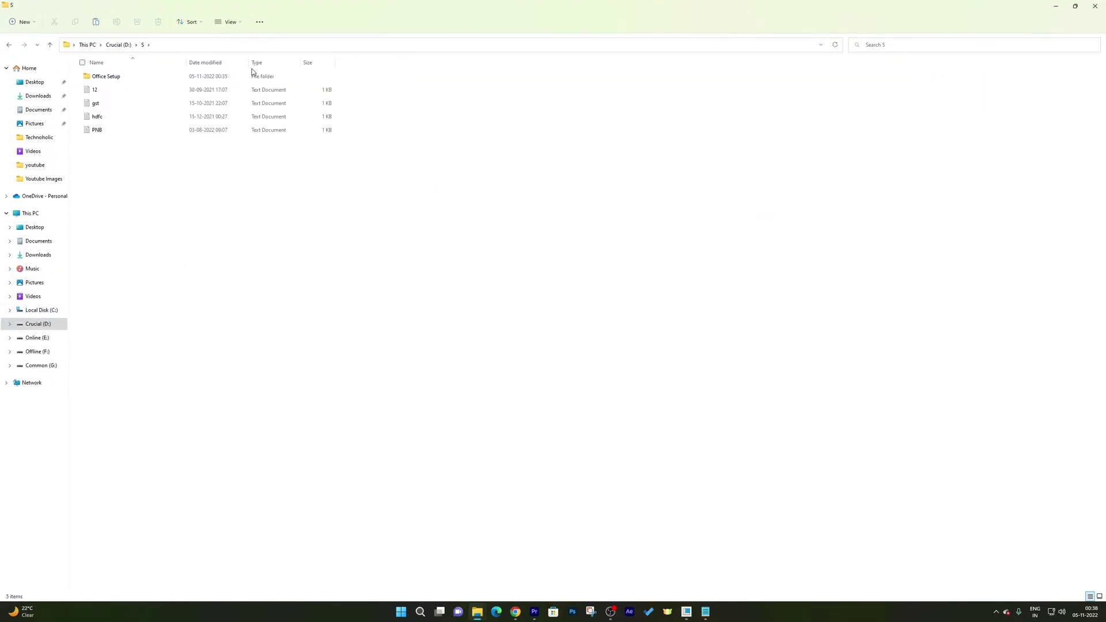
double_click(212, 77)
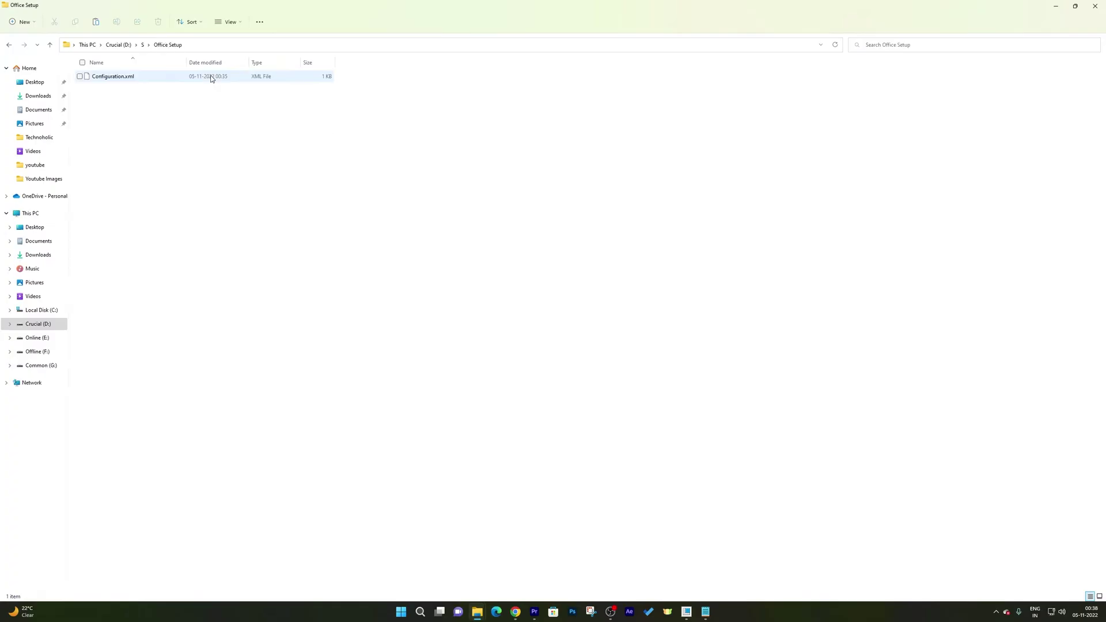
click(143, 44)
double_click(143, 76)
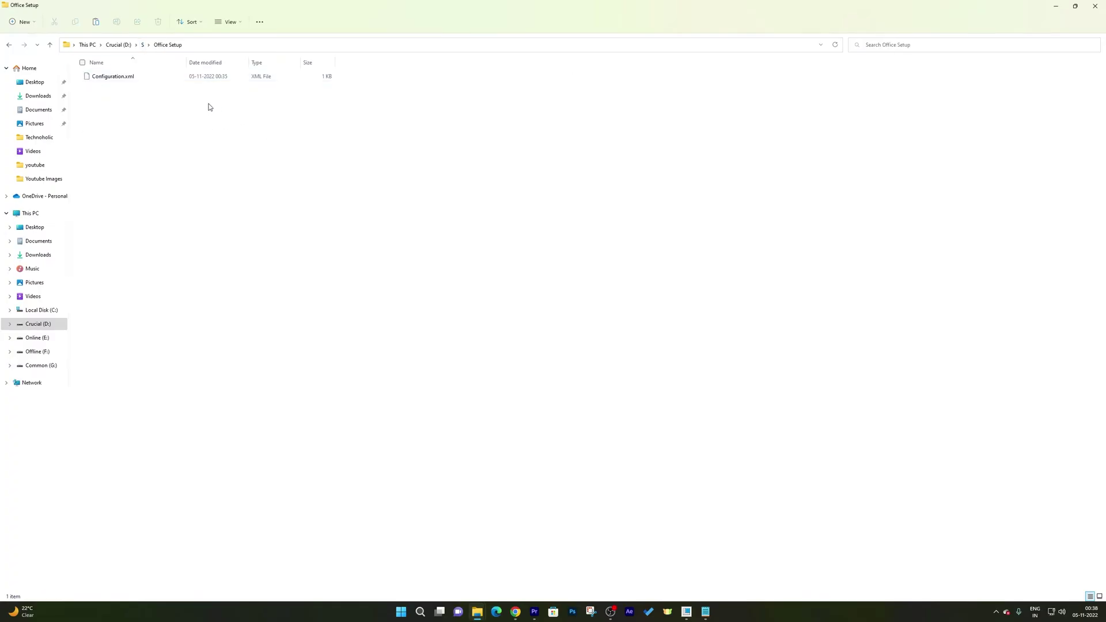
right_click(117, 113)
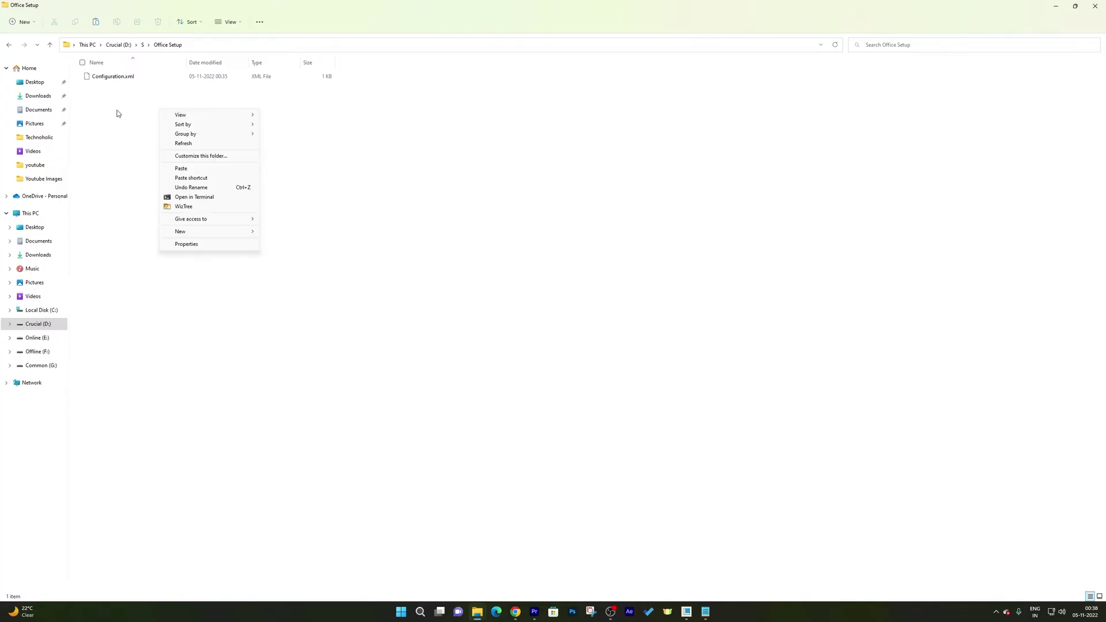
click(181, 168)
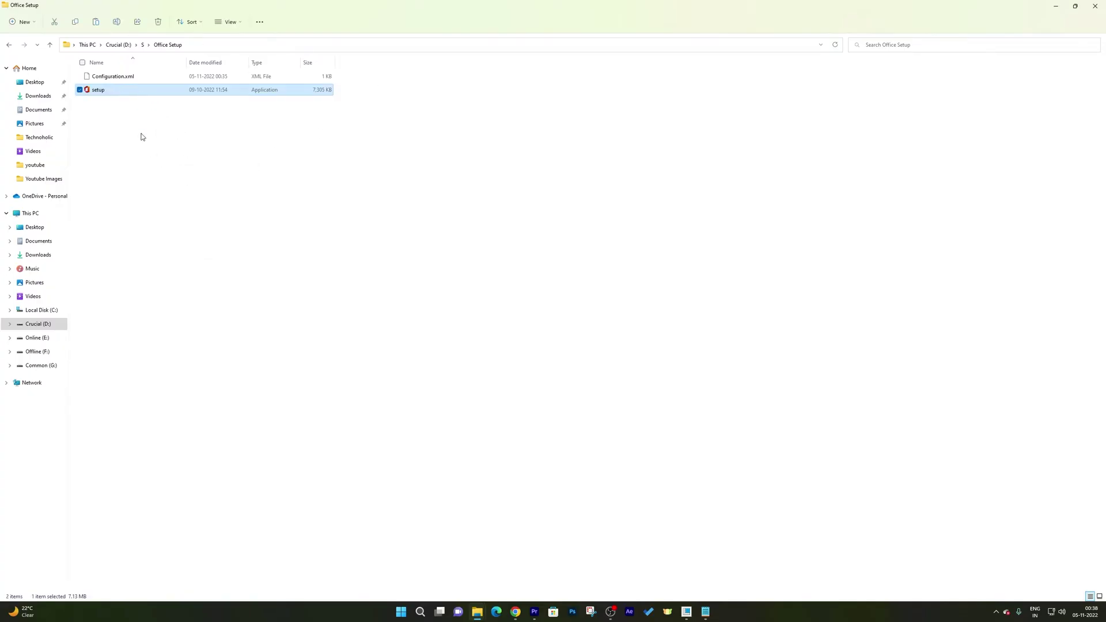
click(130, 76)
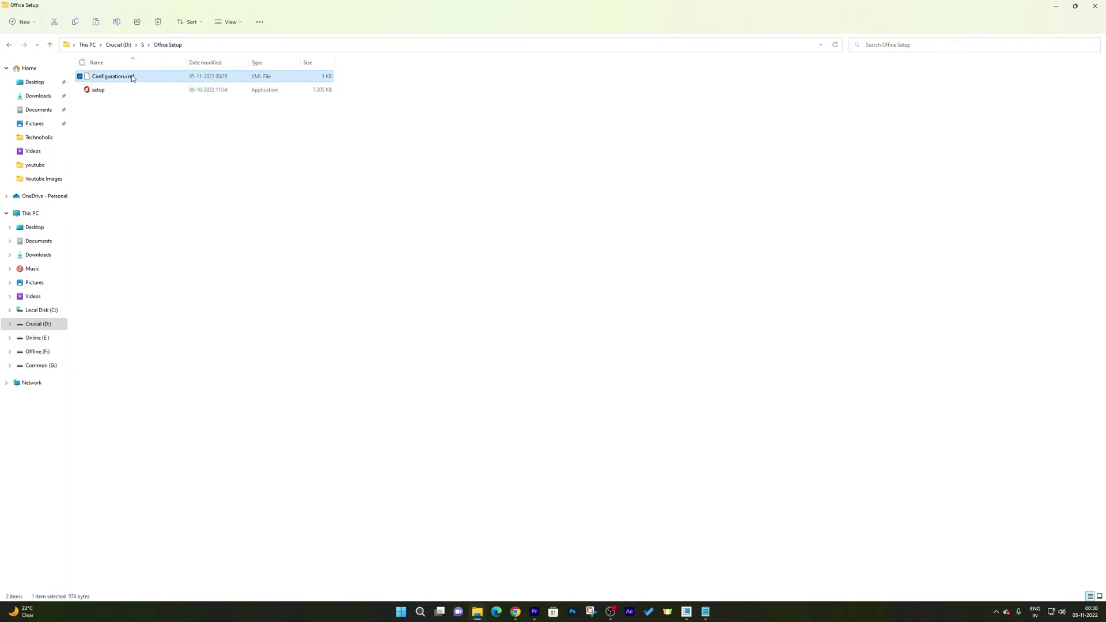
click(111, 91)
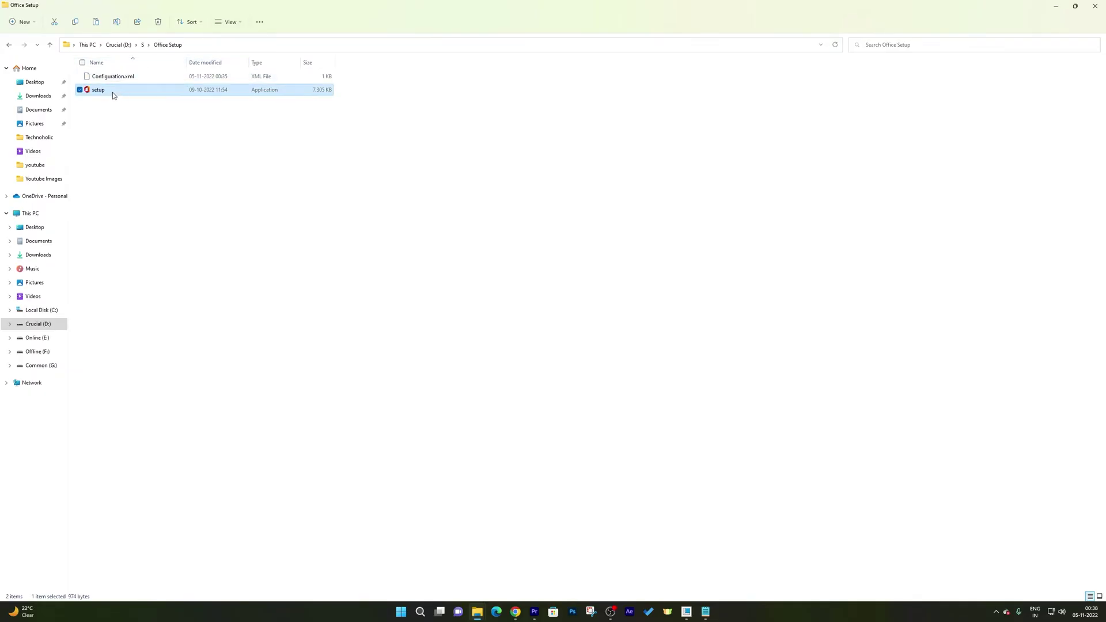
click(368, 254)
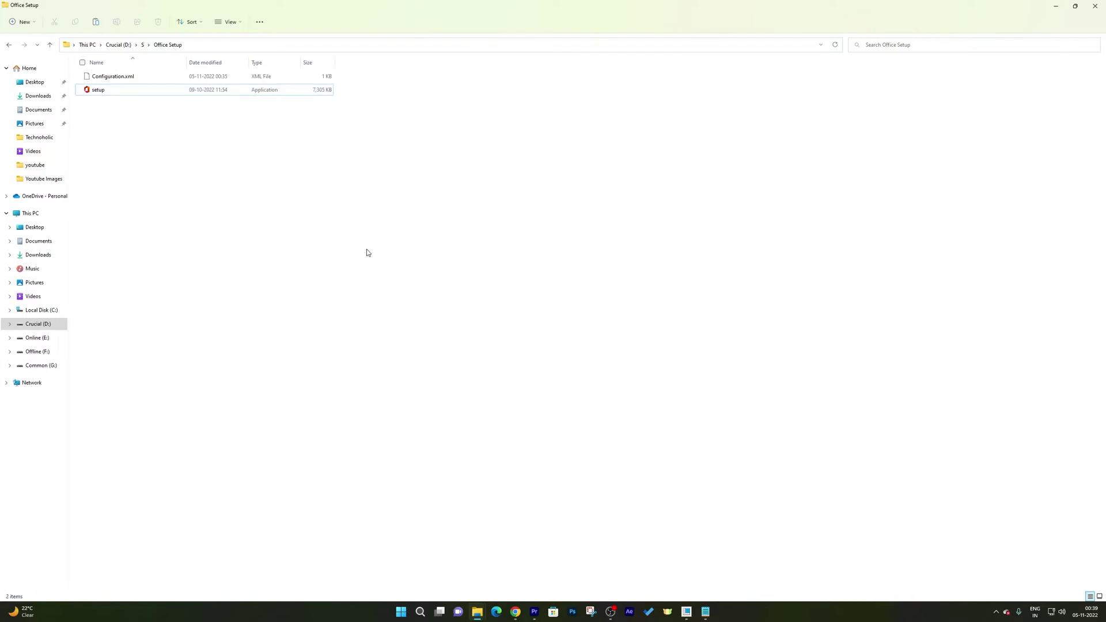
Search Windows for cmd, run Command Prompt as administrator and move its window out of the way.
click(514, 612)
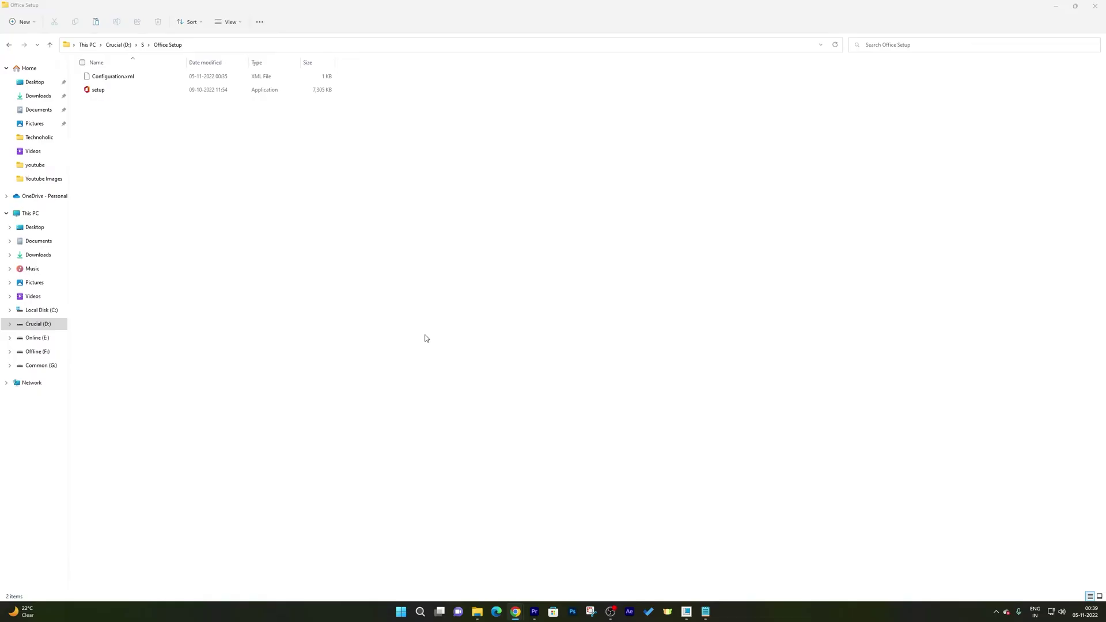
key(super)
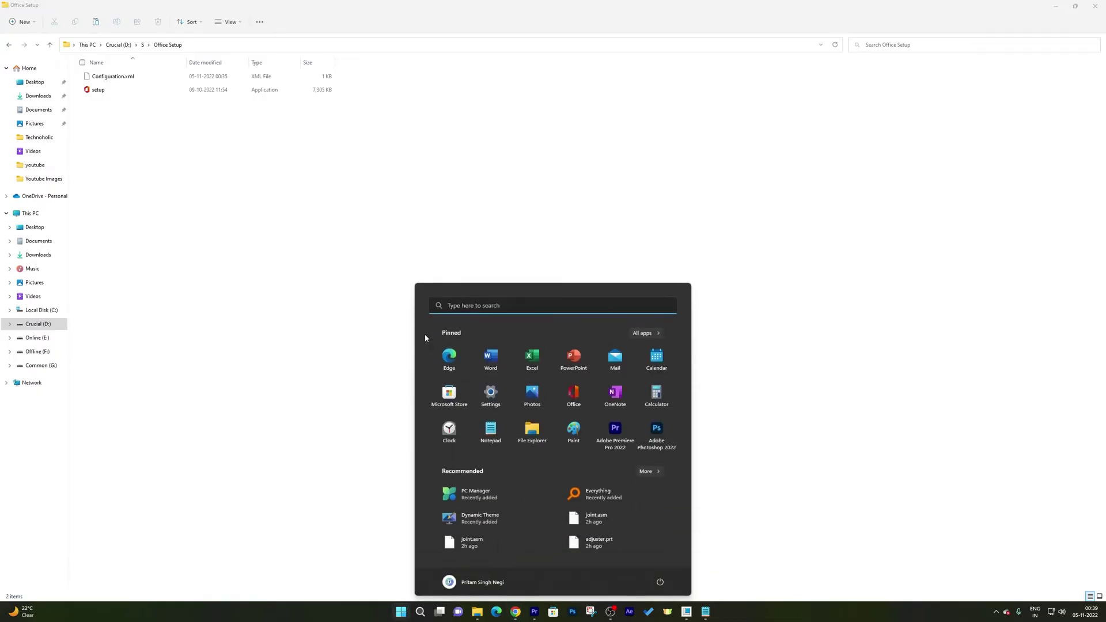
click(467, 304)
text(cmd)
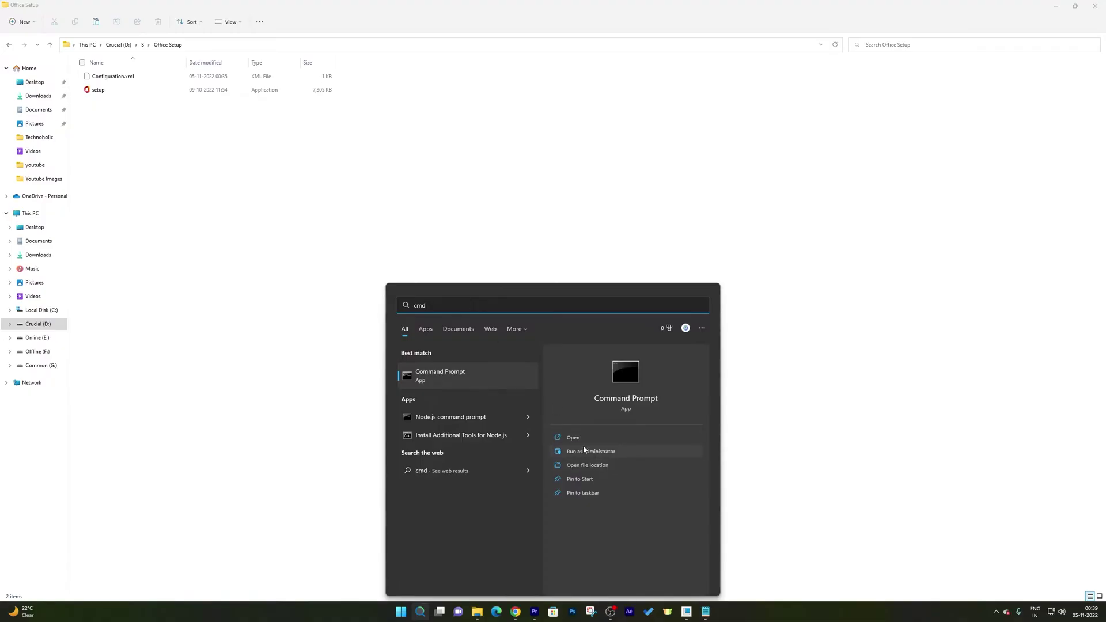
click(585, 450)
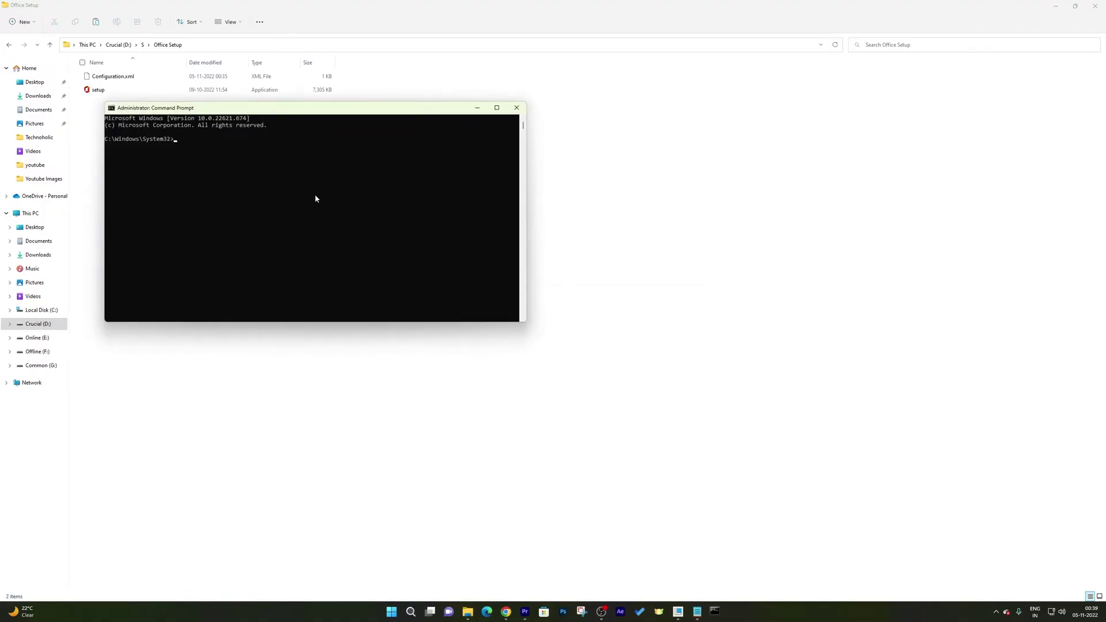
drag(240, 111, 510, 183)
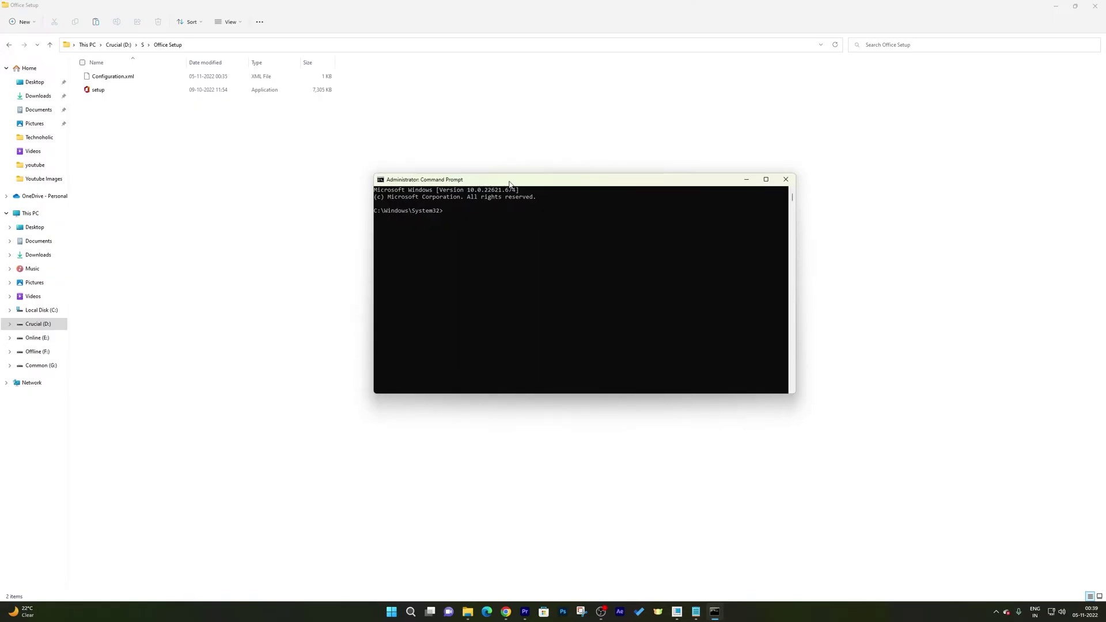
drag(510, 183, 1105, 117)
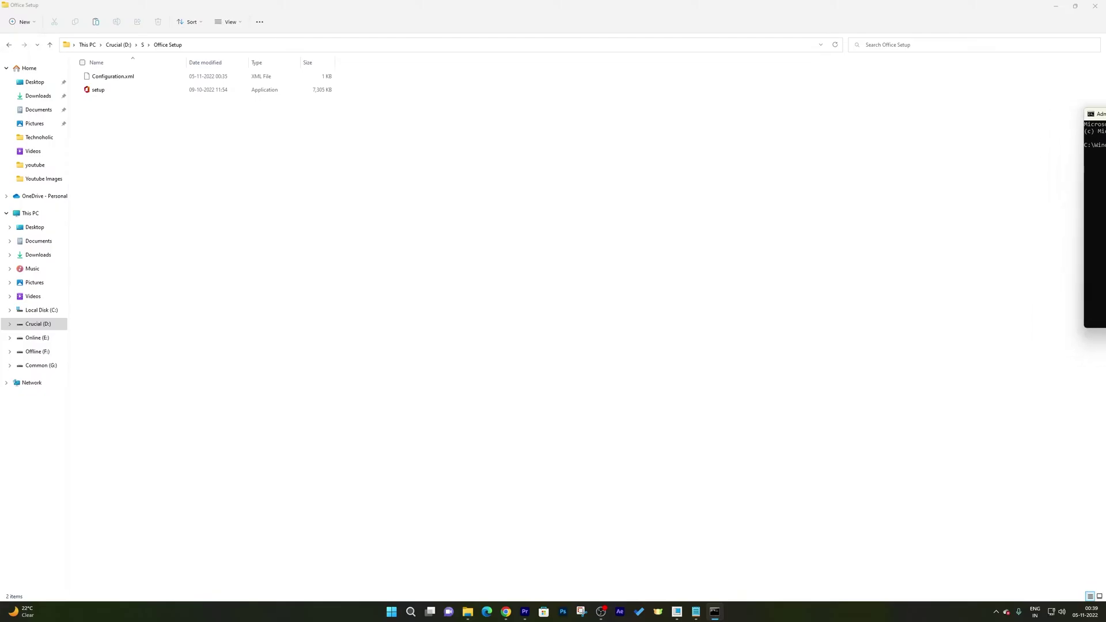
Copy the path of the Office Setup folder on the Crucial (D:) drive.
click(186, 44)
right_click(97, 45)
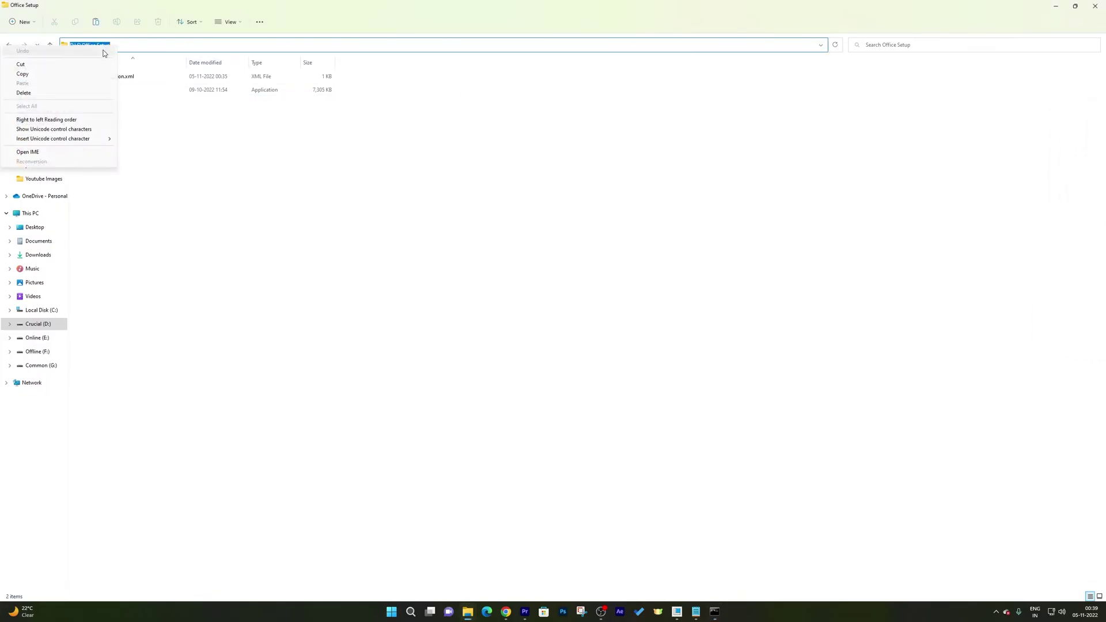
click(60, 75)
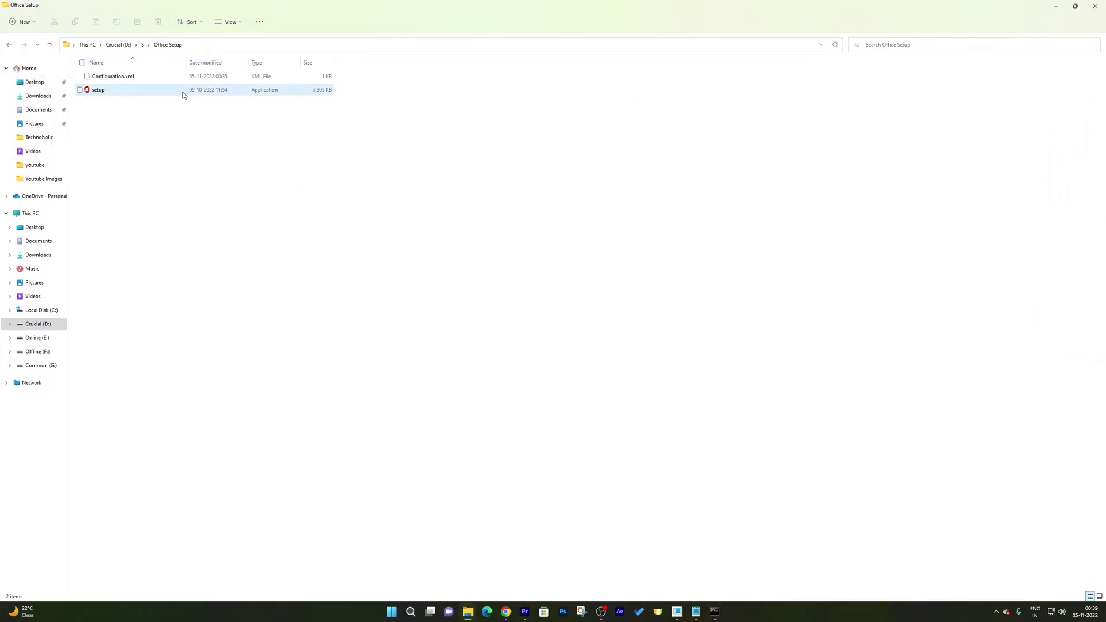
Move the S folder from the Crucial (D:) drive to the Desktop.
click(124, 45)
right_click(409, 91)
click(426, 225)
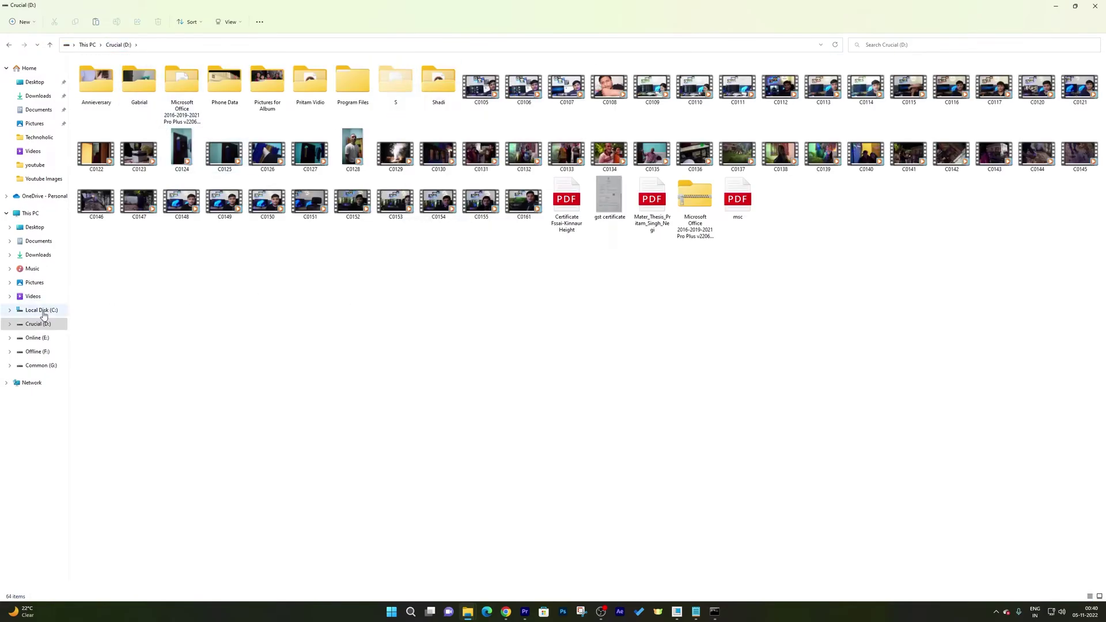
click(44, 311)
right_click(291, 287)
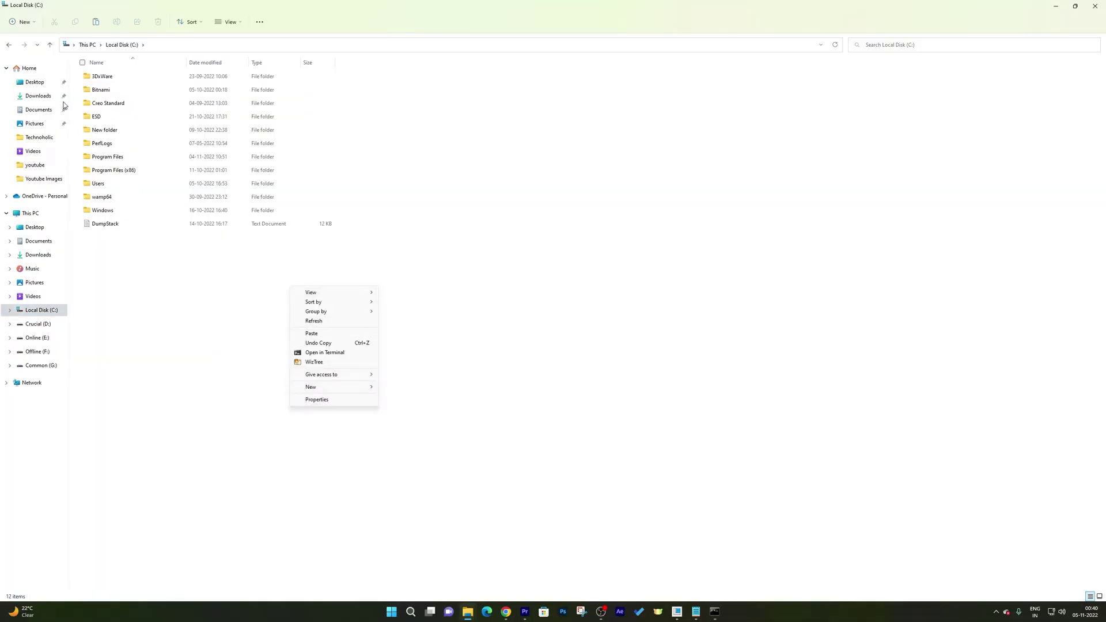
click(35, 82)
right_click(366, 111)
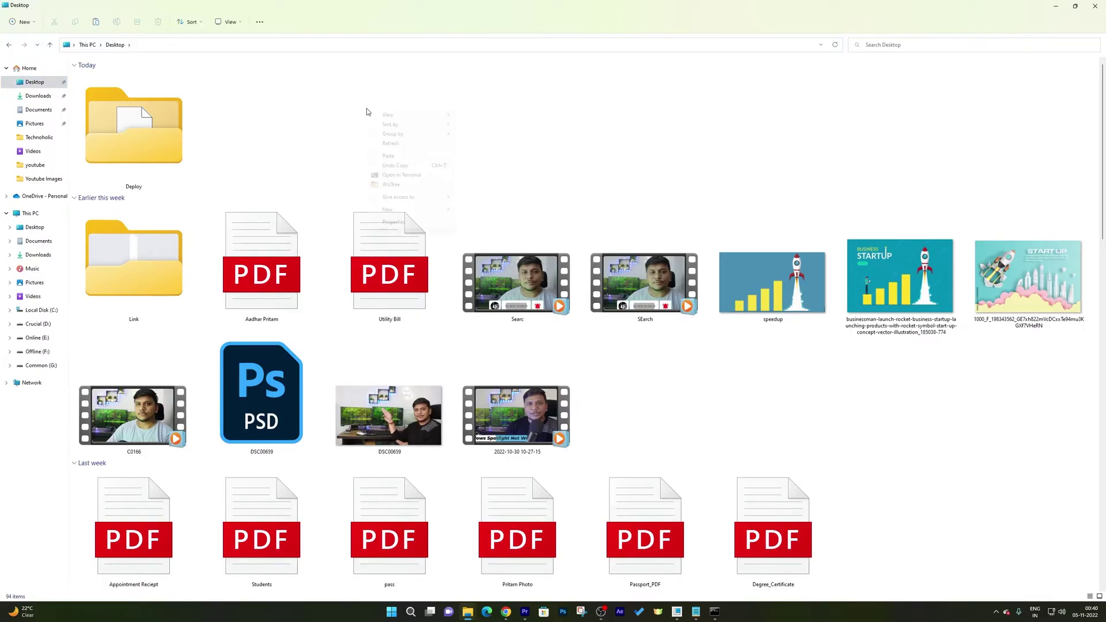
click(351, 113)
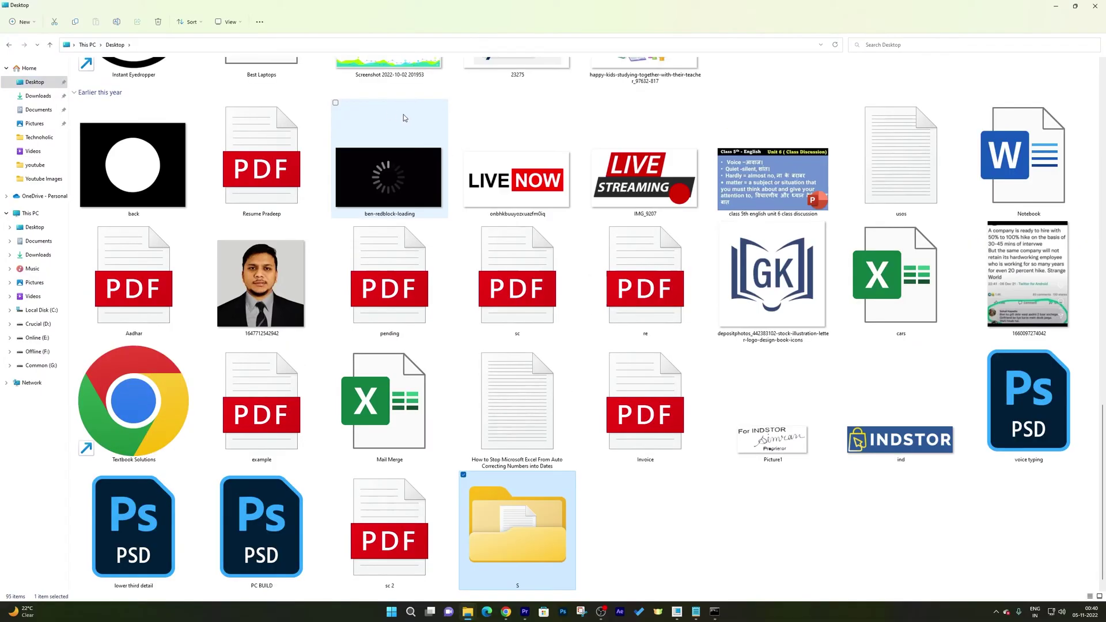
click(646, 478)
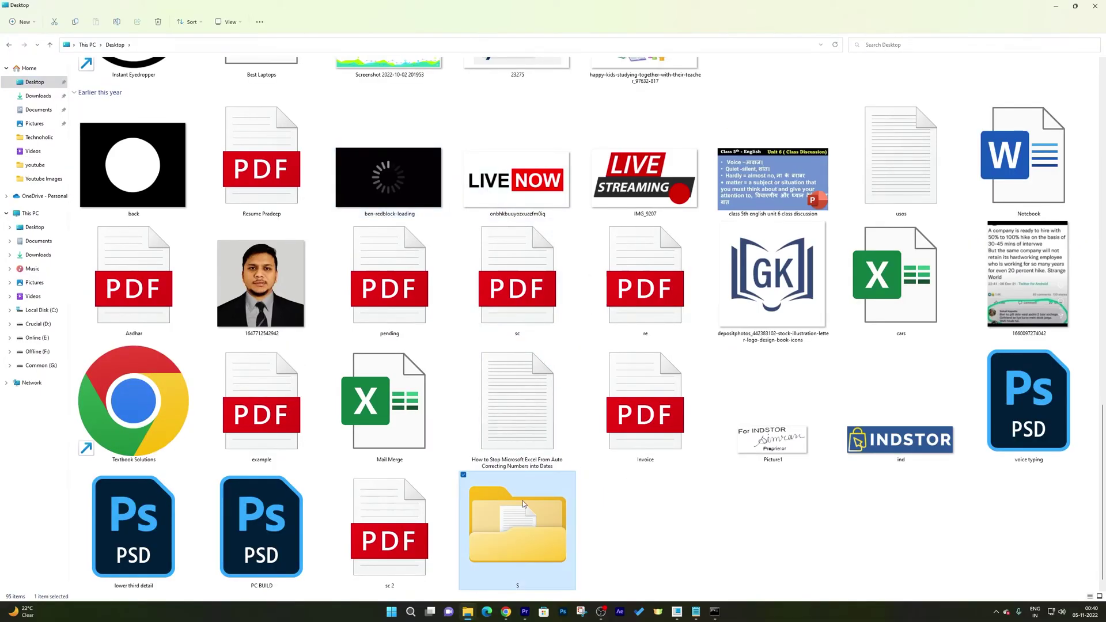
Open the Office Setup folder inside S on the Desktop and copy its full path.
double_click(523, 500)
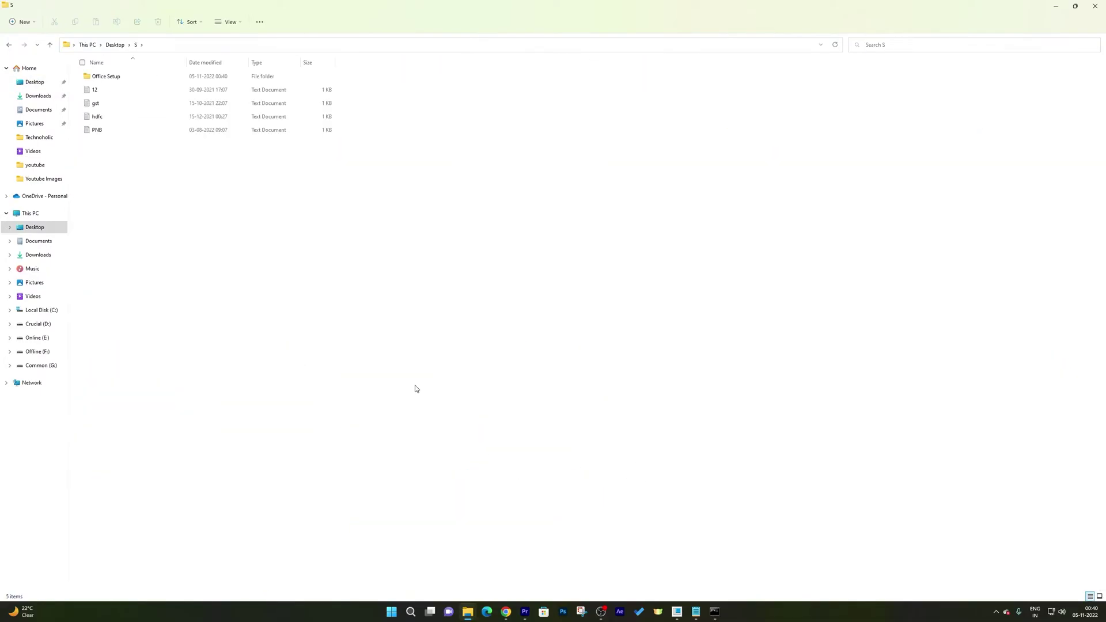
double_click(167, 81)
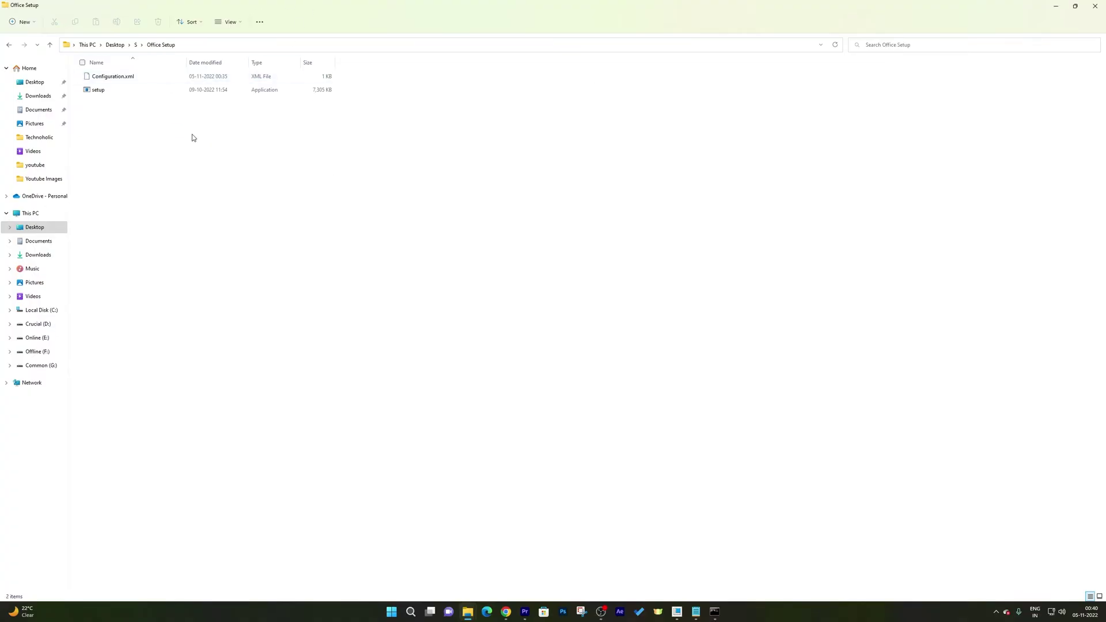
click(194, 47)
right_click(149, 49)
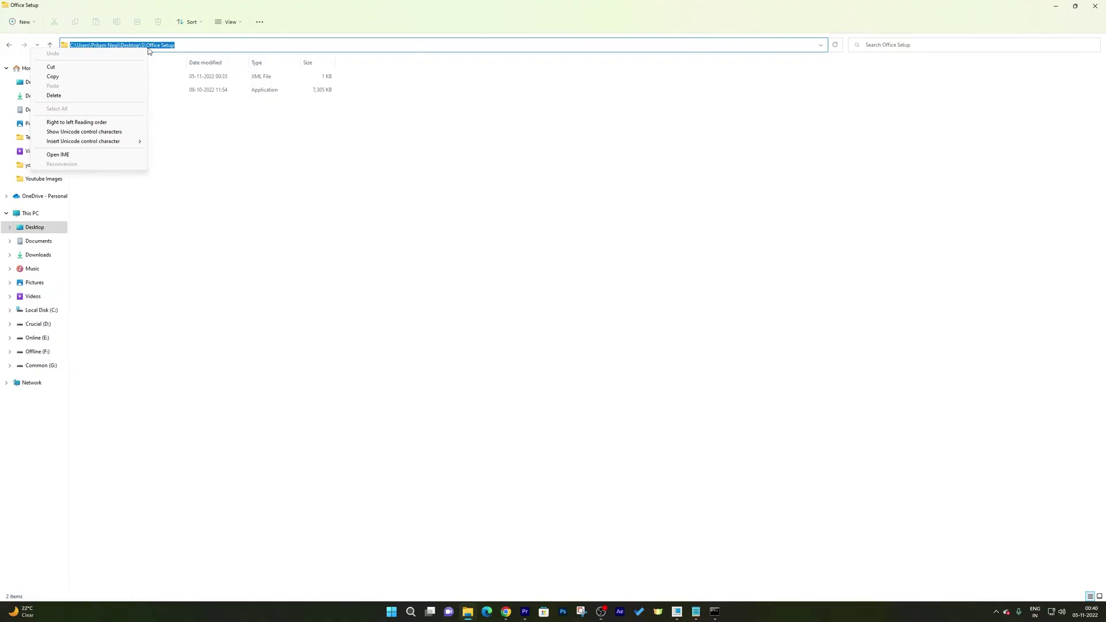
click(99, 77)
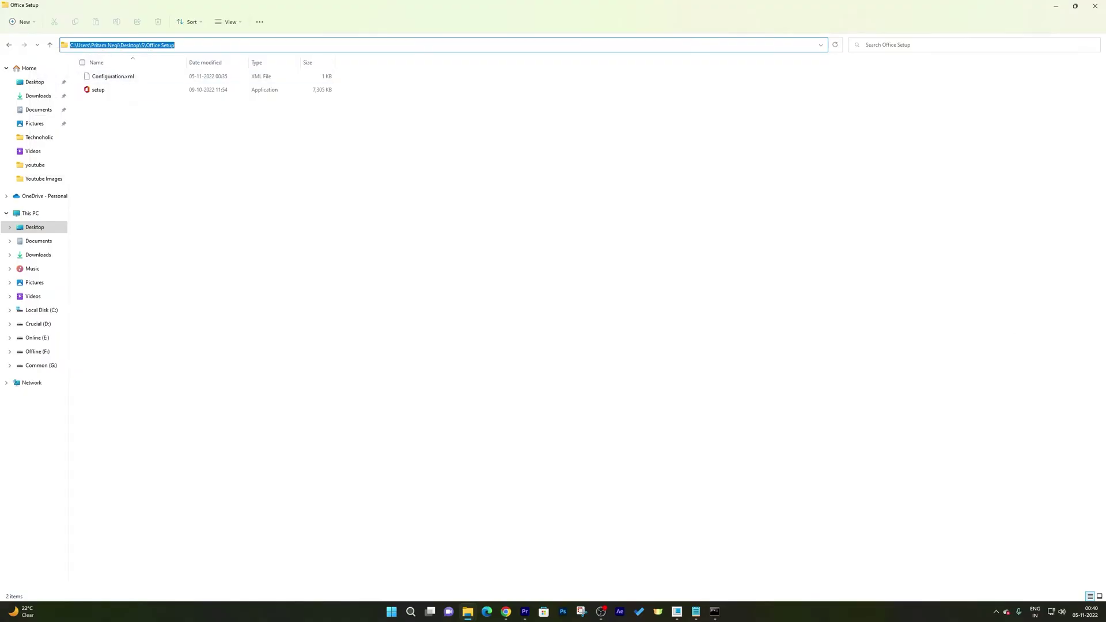
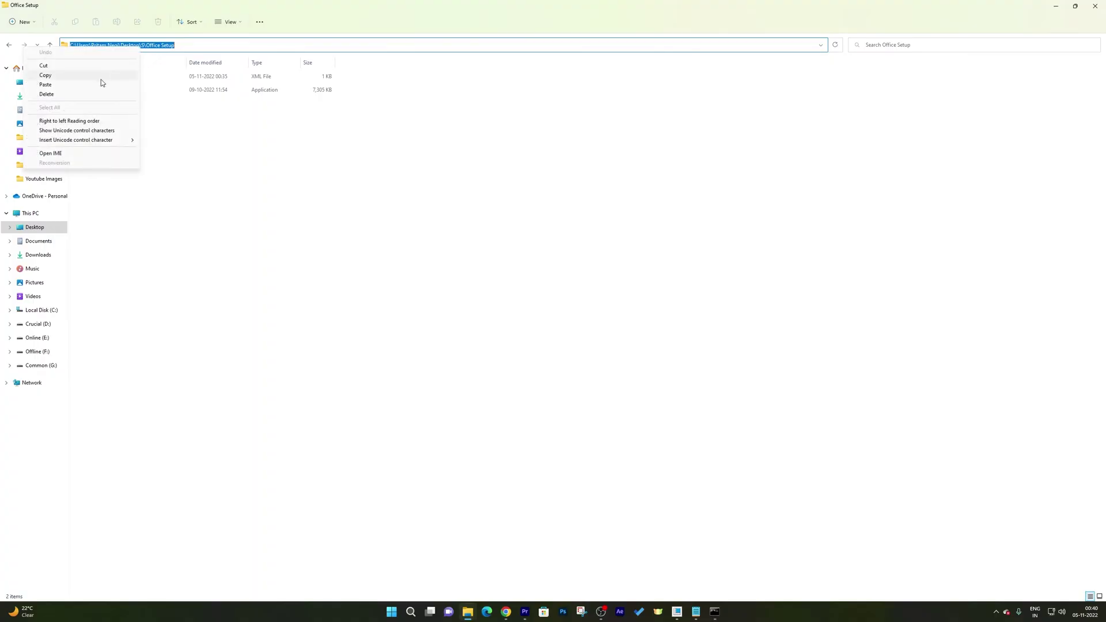
click(101, 76)
Switch to the administrator Command Prompt and enter cd followed by the copied Office Setup folder path.
key(alt+Tab)
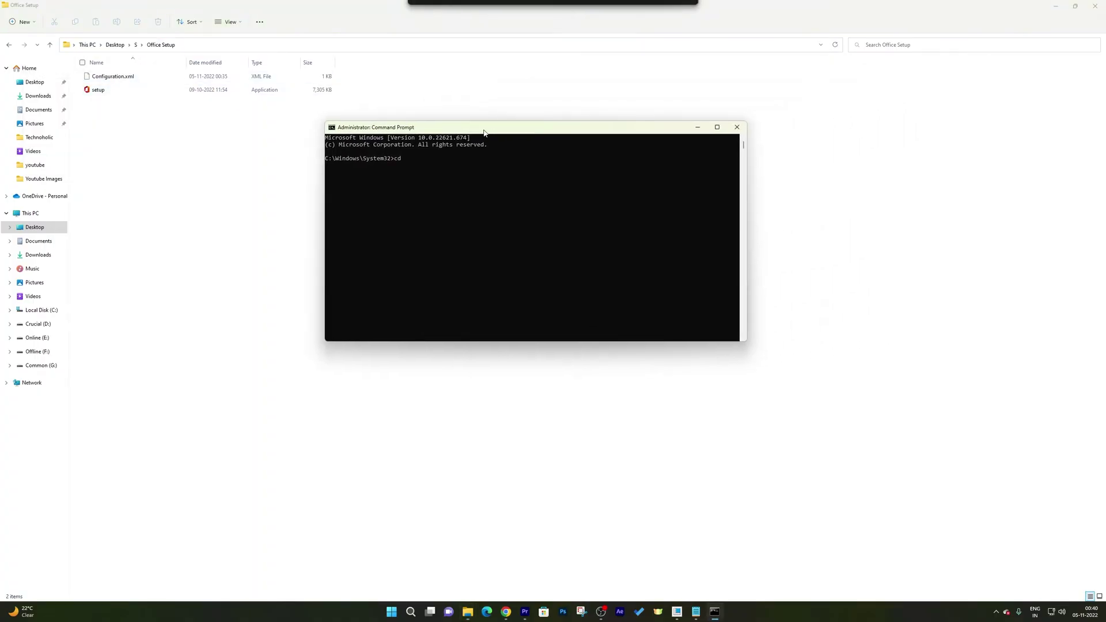
text(cd)
right_click(539, 160)
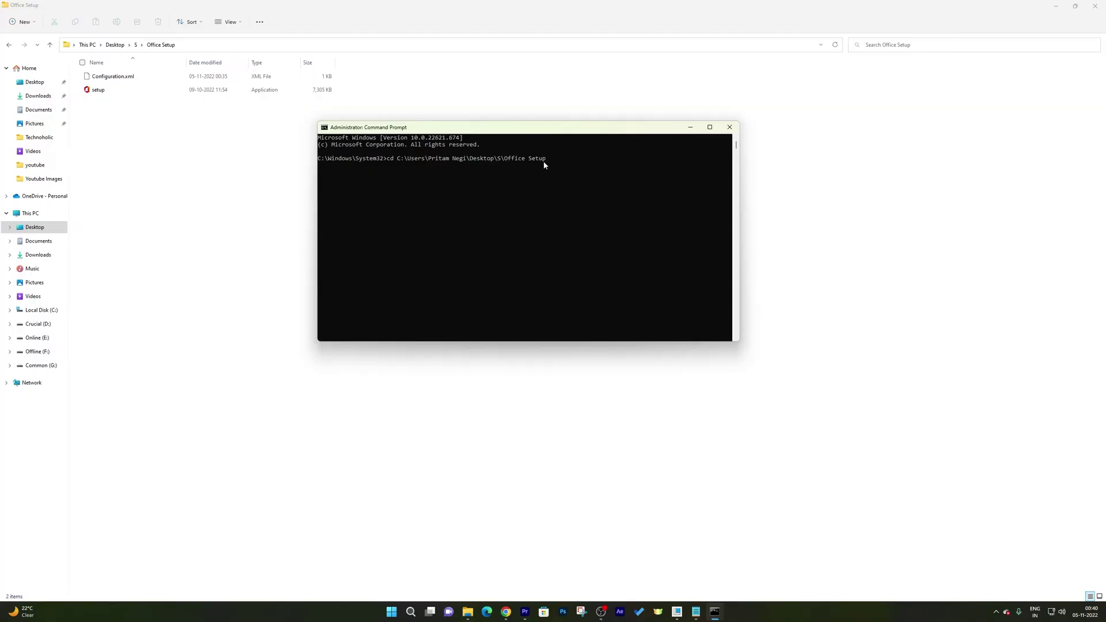
Erase the folder path after cd and paste the copied Office Setup path again.
key(BackSpace)
key(BackSpace)
key(BackSpace)
key(BackSpace)
key(BackSpace)
key(BackSpace)
key(BackSpace)
key(BackSpace)
key(BackSpace)
key(BackSpace)
key(BackSpace)
key(BackSpace)
key(BackSpace)
key(BackSpace)
key(BackSpace)
key(BackSpace)
key(BackSpace)
key(BackSpace)
key(BackSpace)
key(BackSpace)
right_click(444, 128)
mouse_move(478, 192)
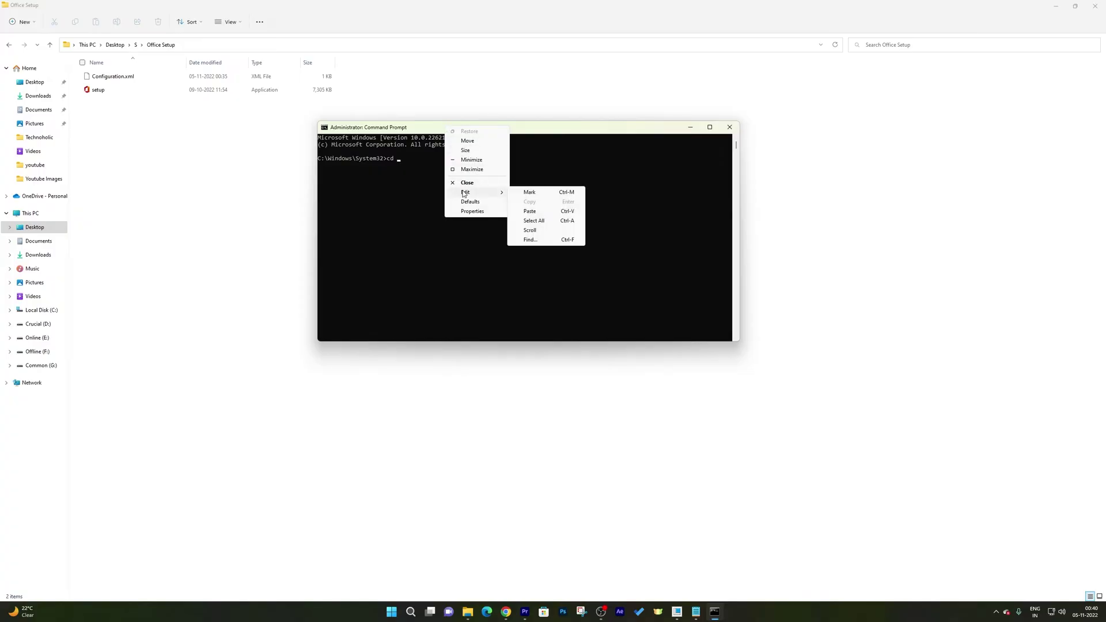
click(529, 211)
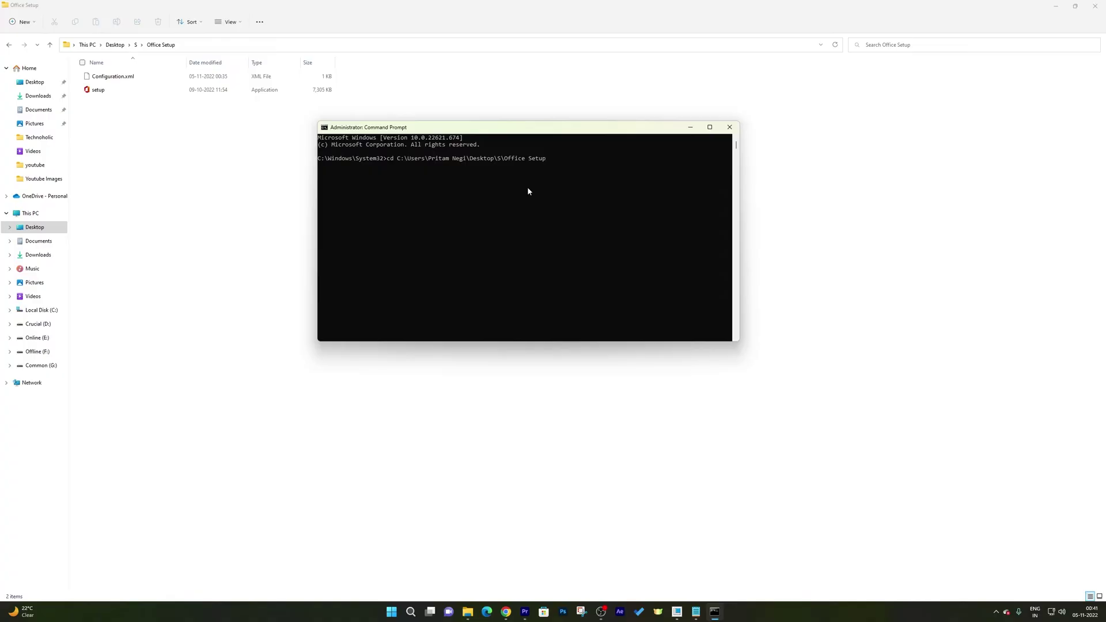
Execute the change to the Office Setup folder and run setup /configure Configuration.xml there, correcting the misspelled file name before running it.
key(Return)
drag(451, 133, 540, 171)
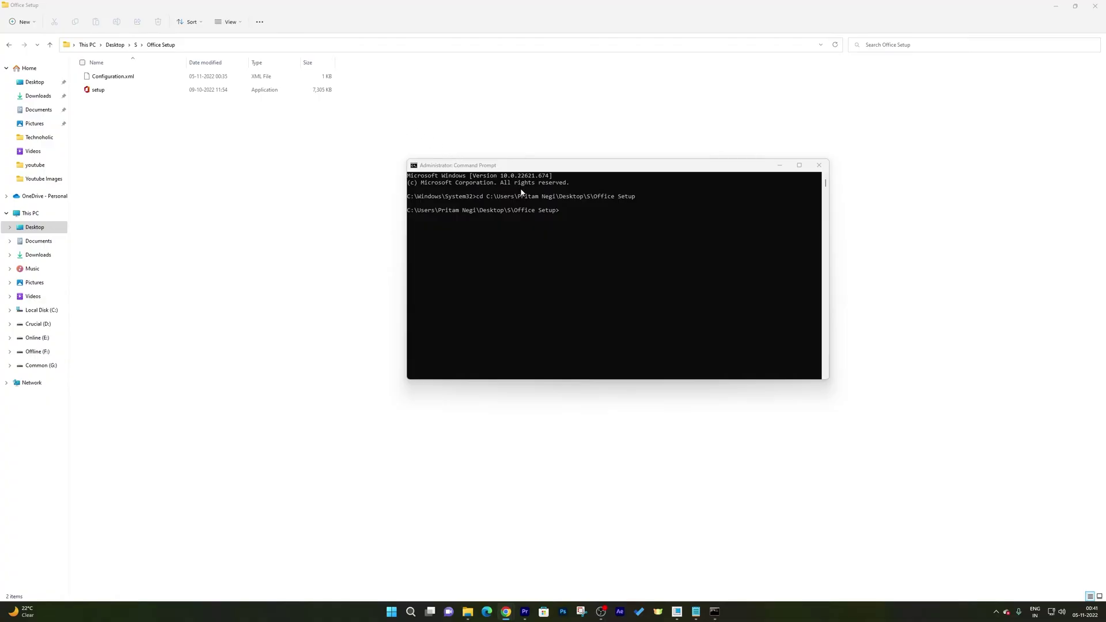
click(578, 213)
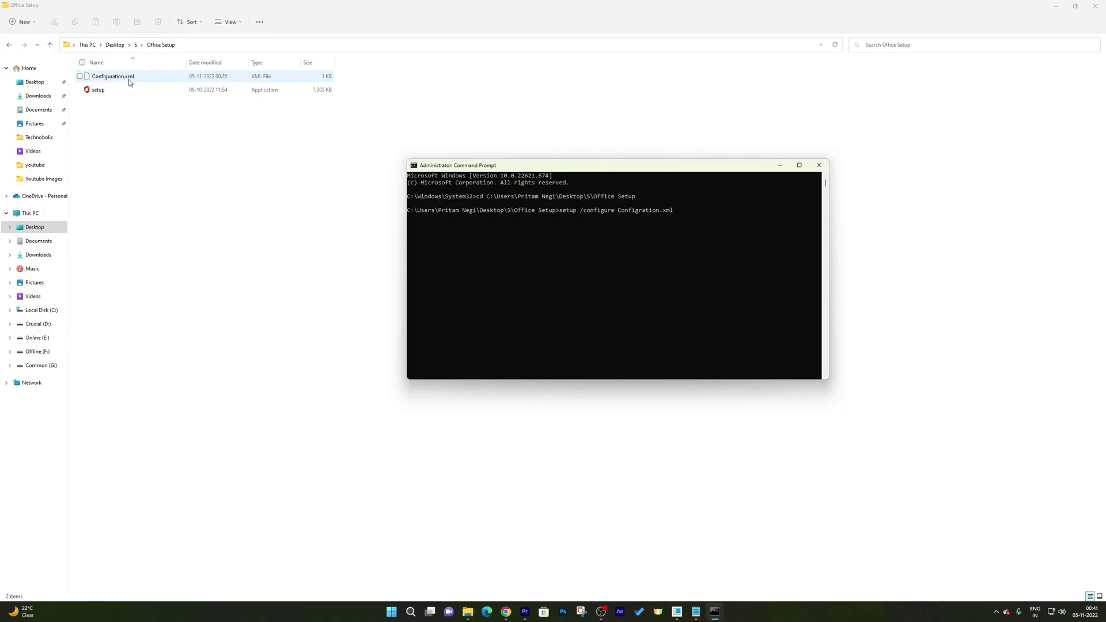
click(655, 211)
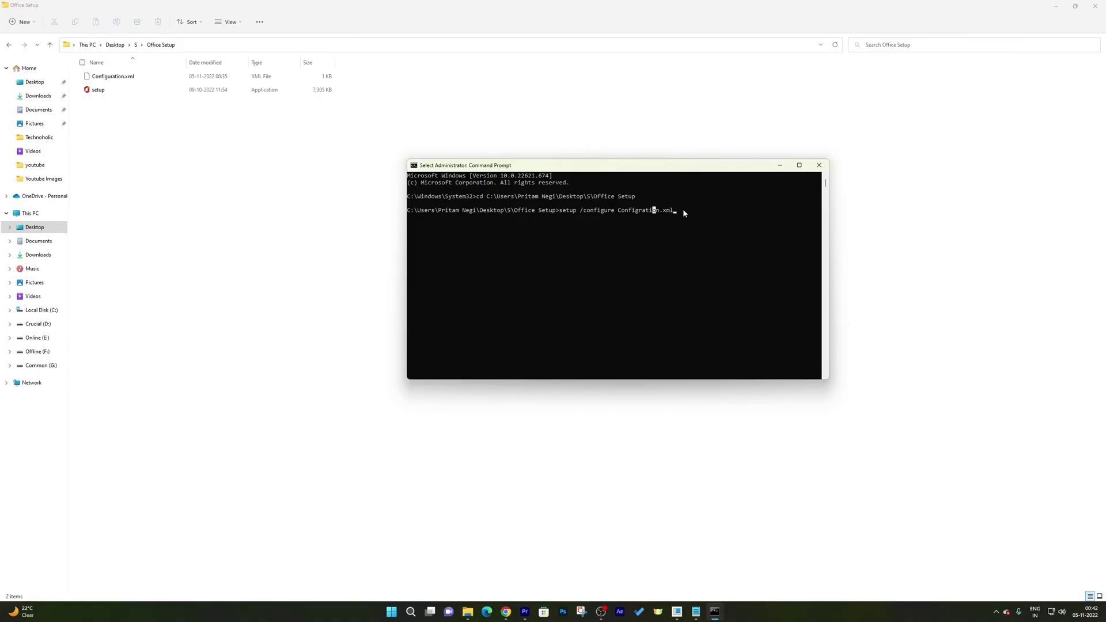
key(Escape)
text(u)
key(Return)
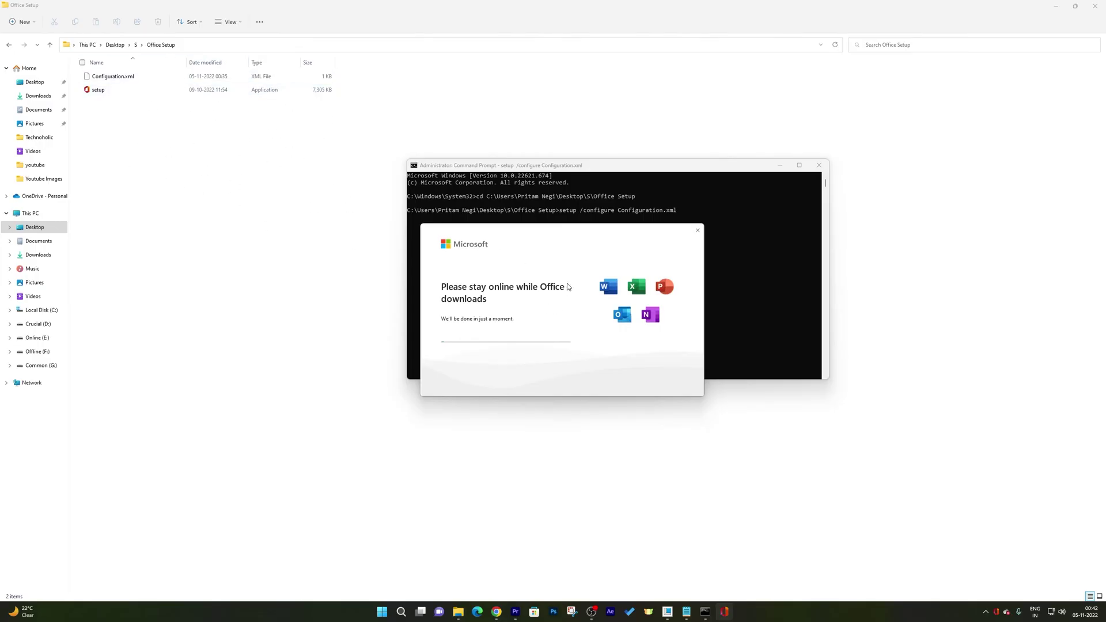
Check the Office download activity in Task Manager with the processes sorted by network usage, and close Task Manager.
key(ctrl+shift+Escape)
drag(190, 43, 296, 115)
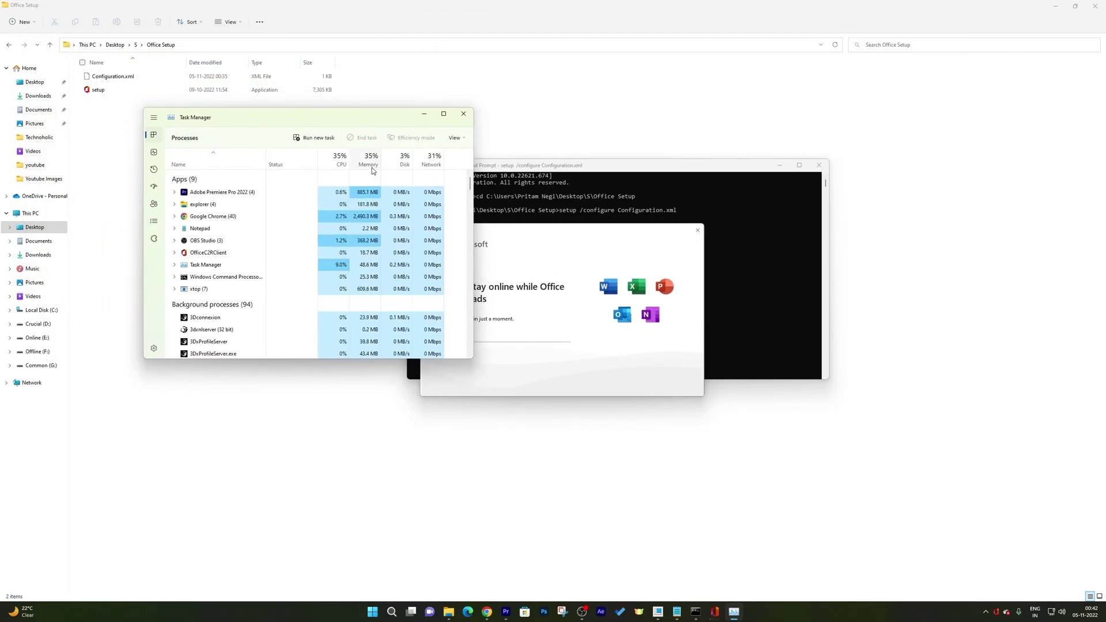
click(431, 161)
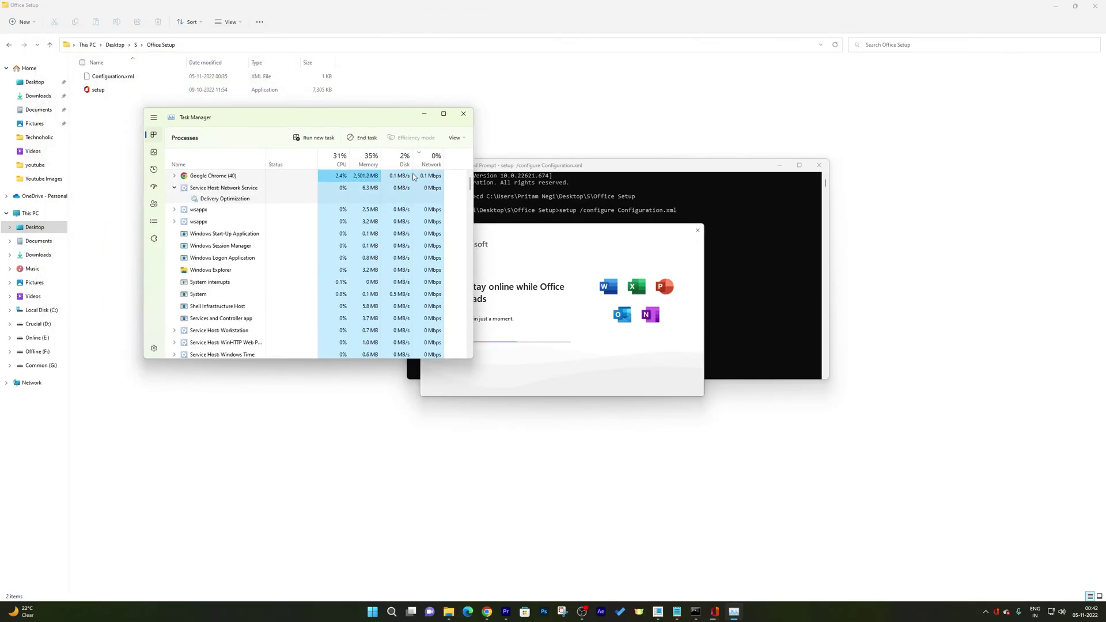
drag(356, 116, 331, 136)
click(430, 118)
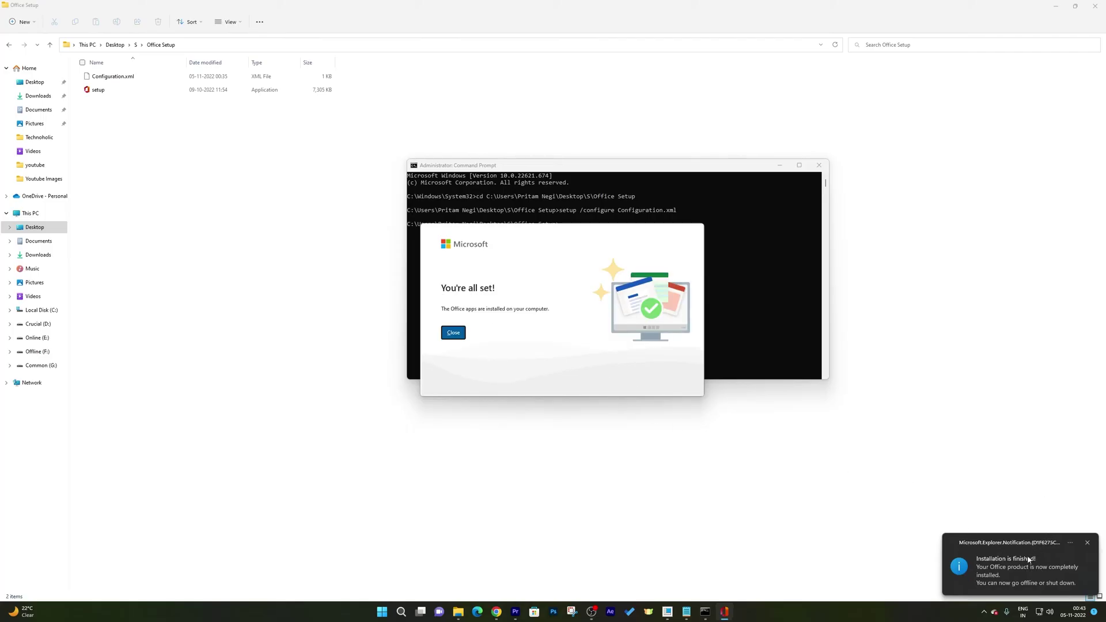
Close the Office installer's completion window and launch Word with a new blank document.
click(452, 333)
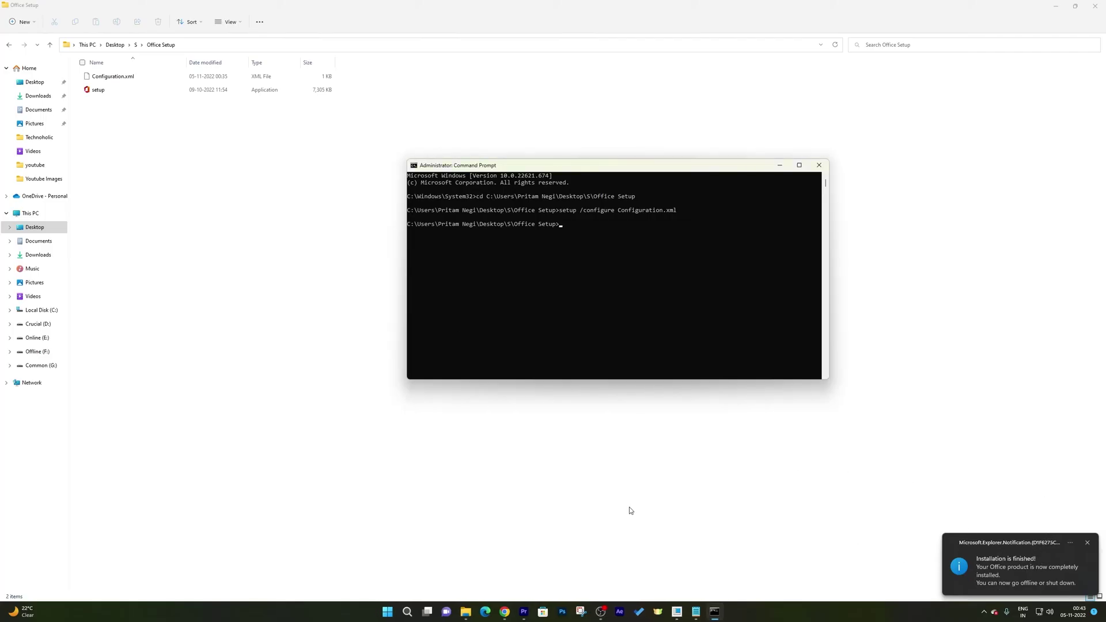
click(391, 611)
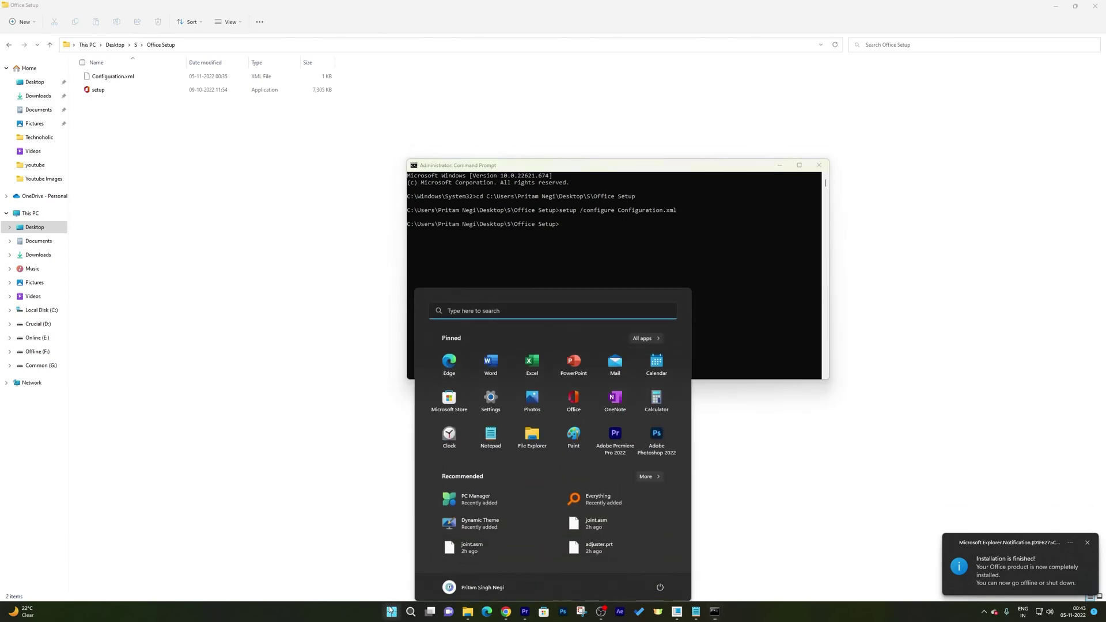
click(490, 358)
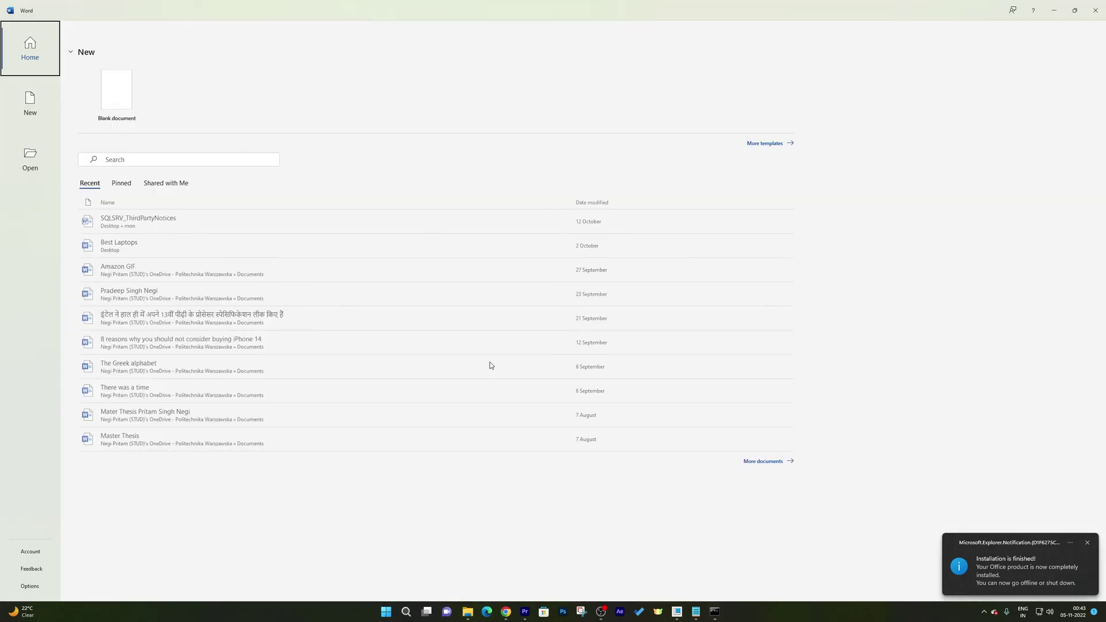
click(115, 90)
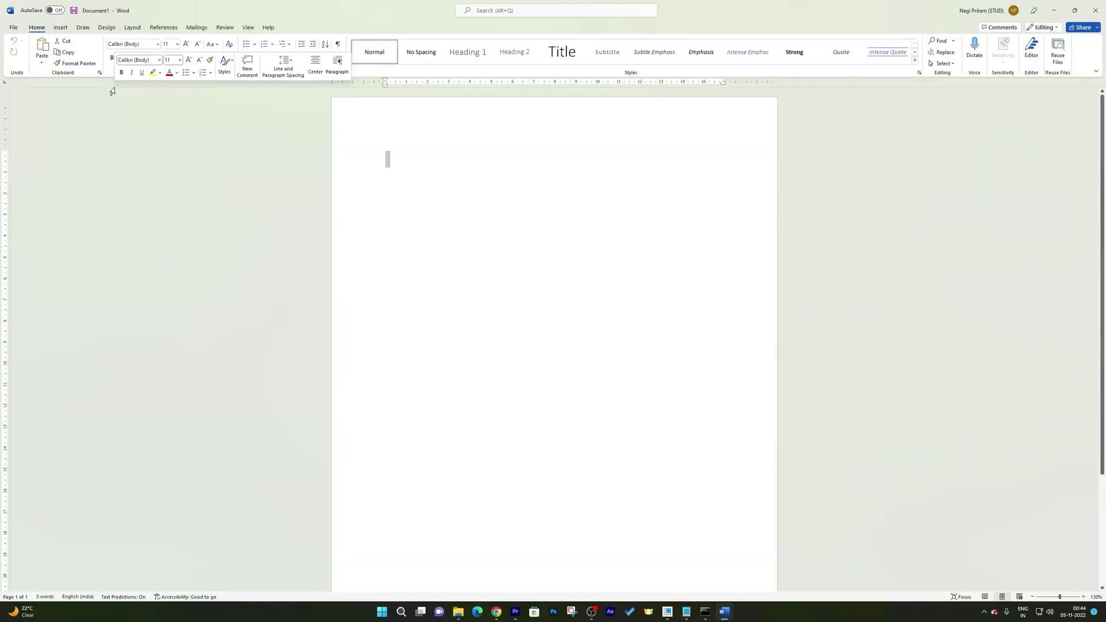